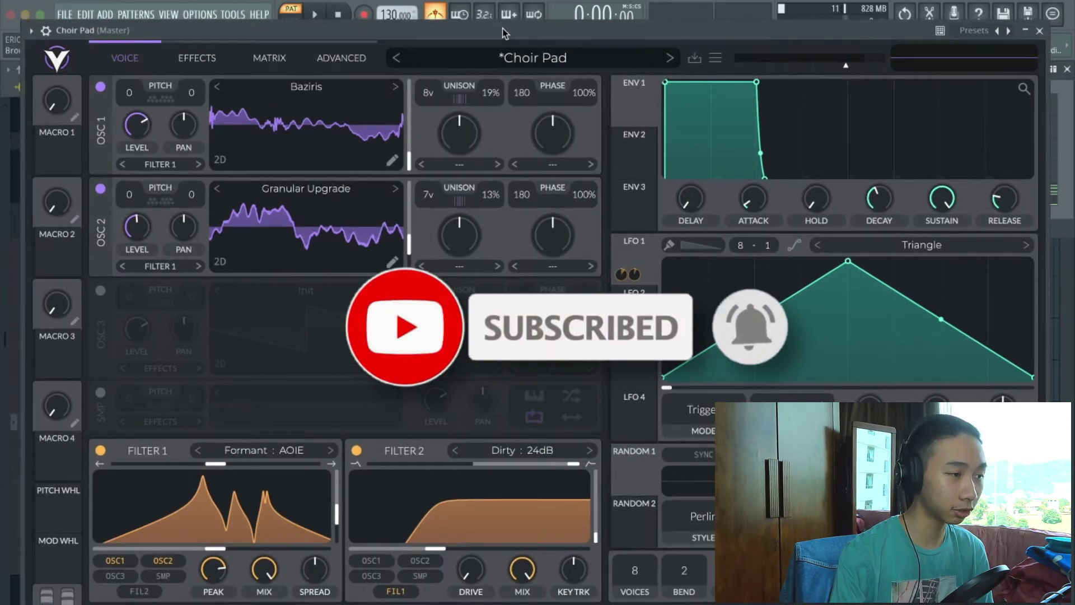
Play the finished choir pad preset and look over its effects and oscillator pages
left_click_drag(502, 34, 507, 208)
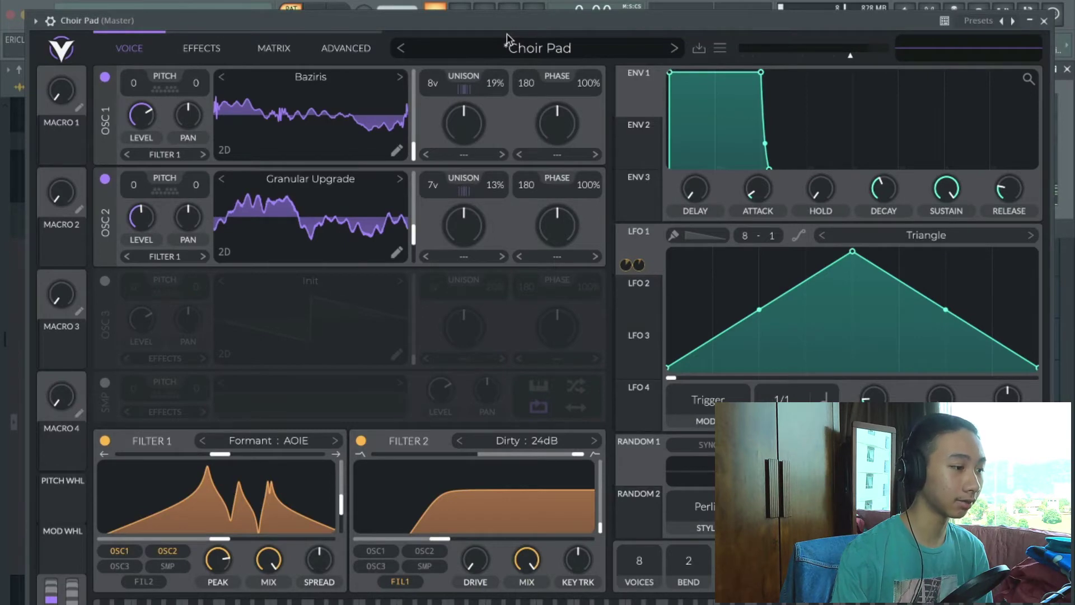
key("space")
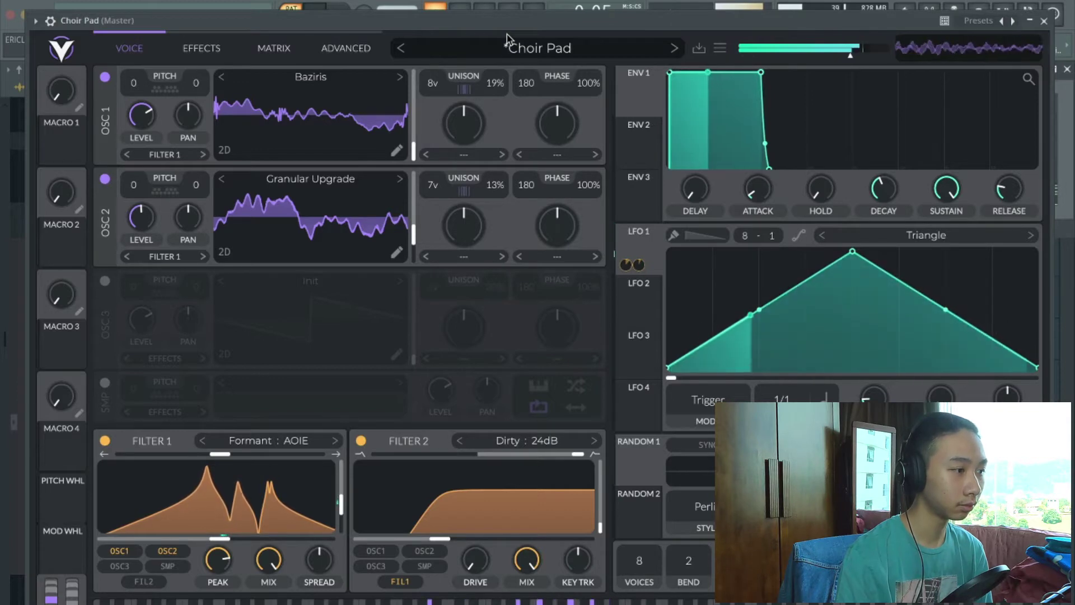
left_click(202, 51)
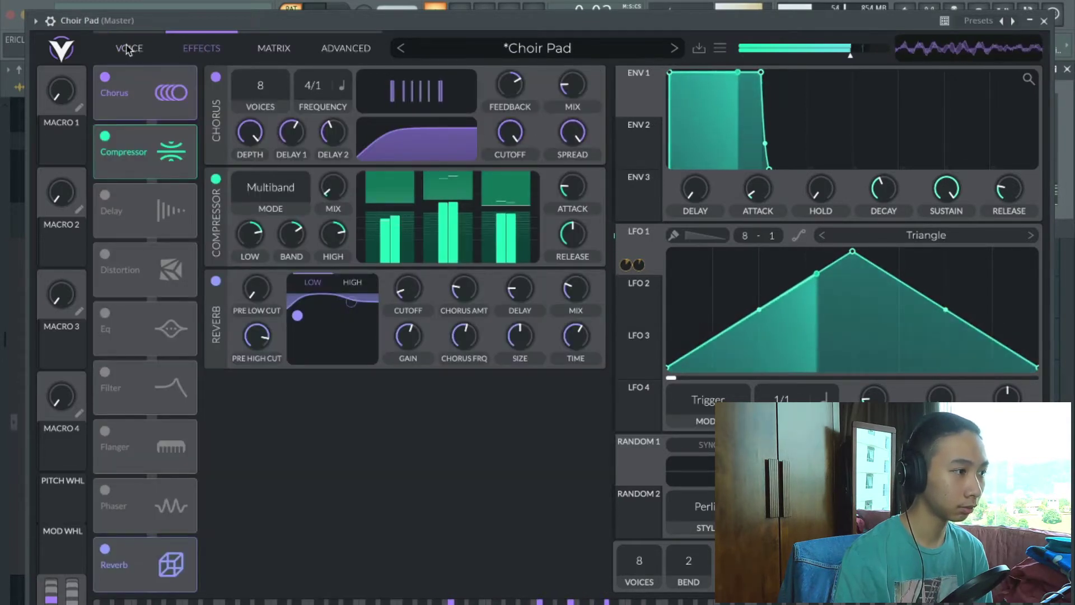
left_click(128, 51)
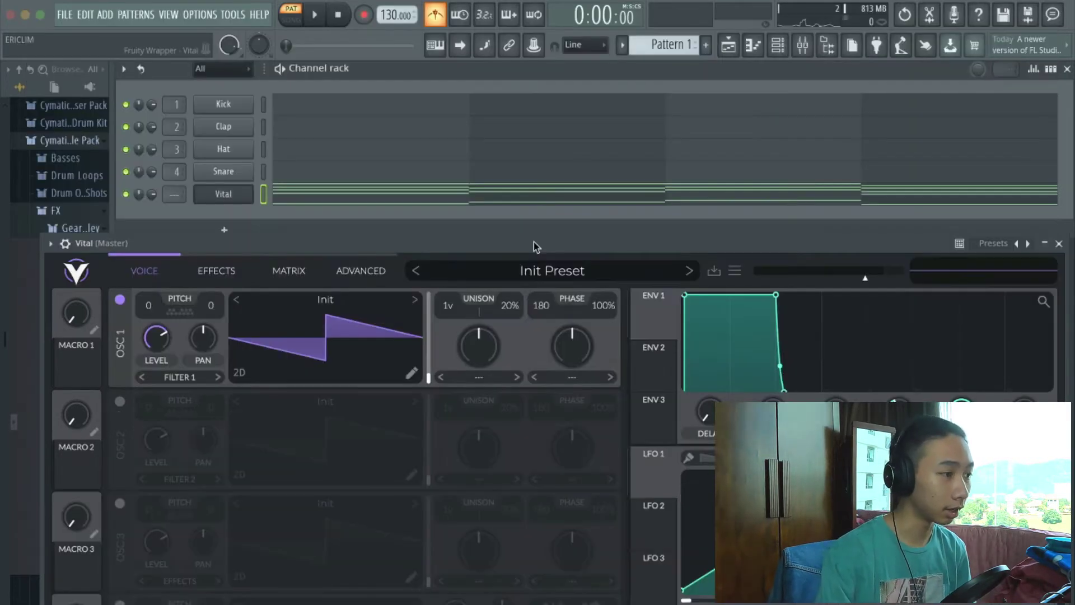
Bring the fresh Vital Init Preset window forward and audition its default sound
left_click_drag(533, 242, 540, 24)
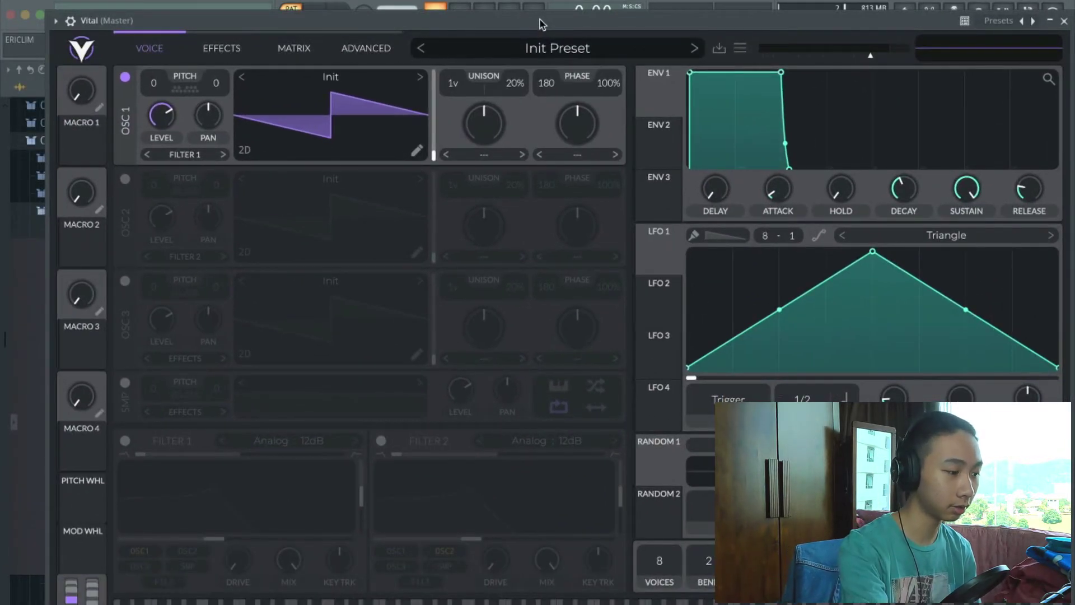
key("space")
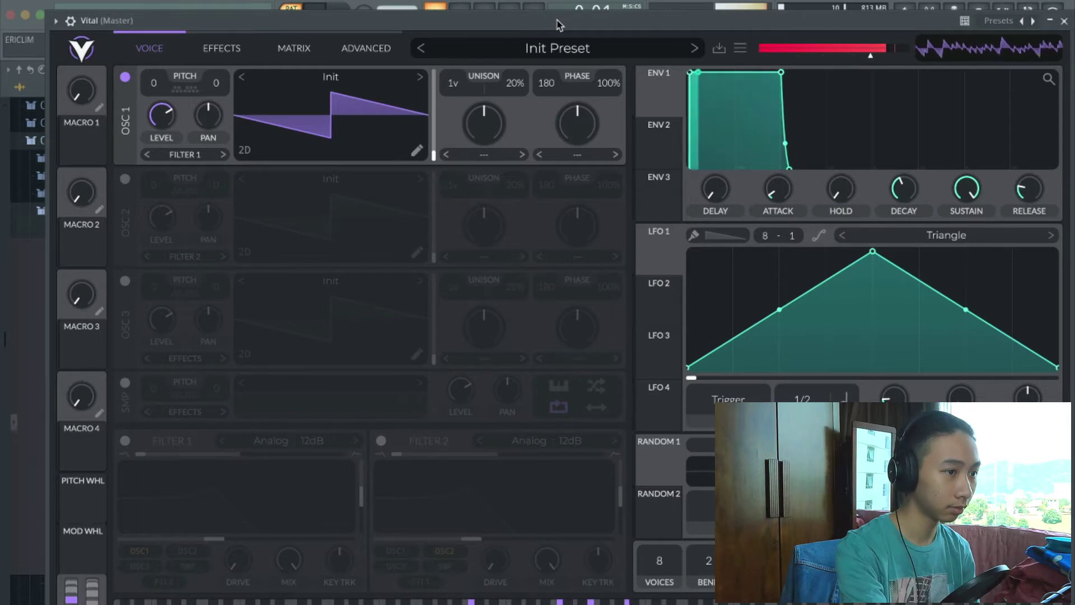
key("space")
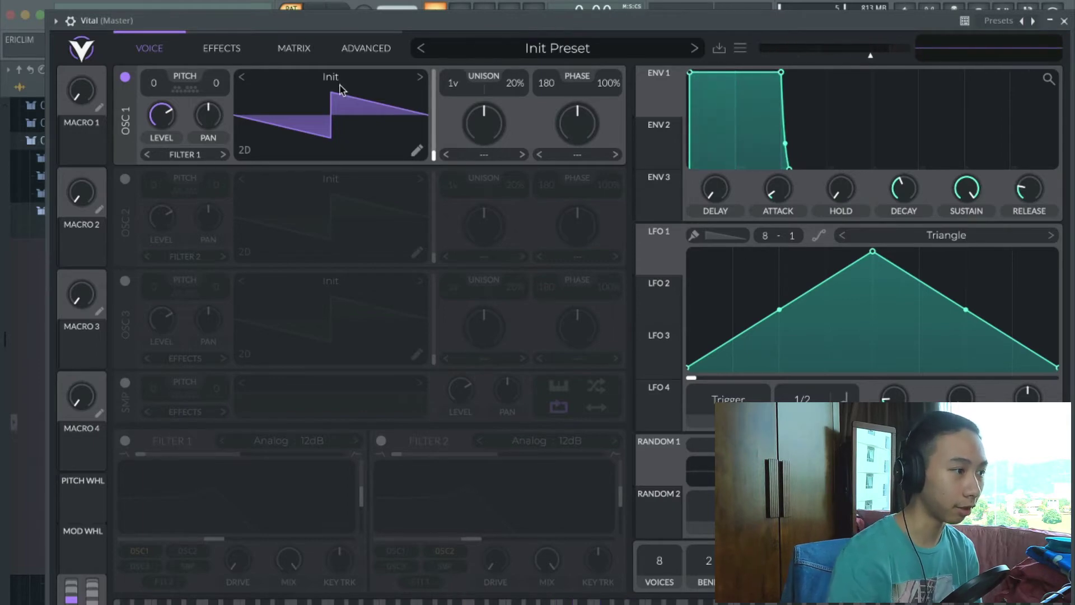
Load the Baziris favourite wavetable into oscillator 1 at frame 0 and audition it
left_click(386, 80)
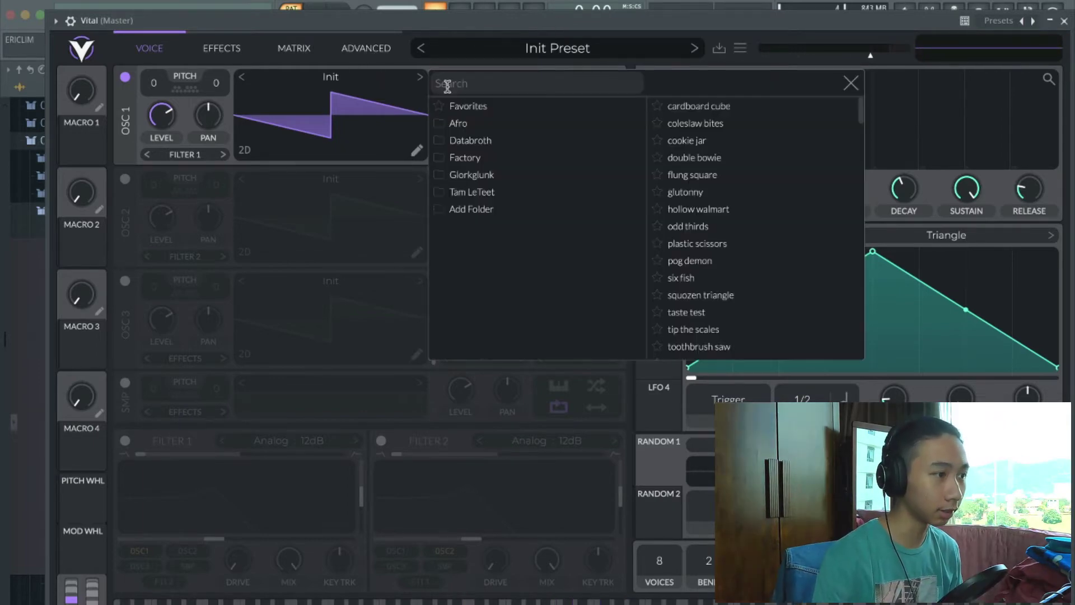
left_click(471, 106)
left_click(688, 108)
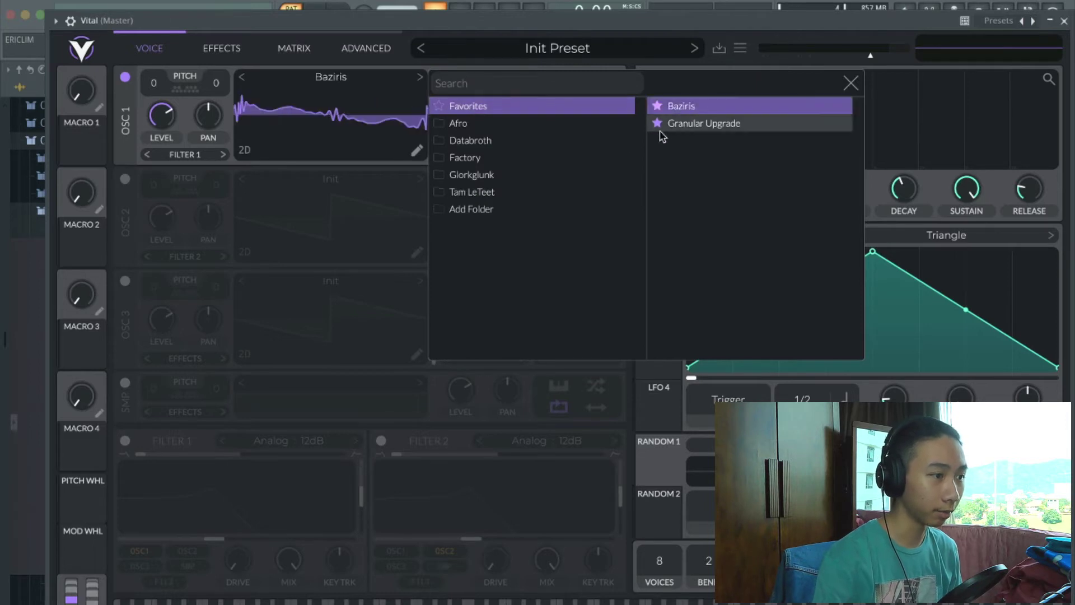
left_click(849, 84)
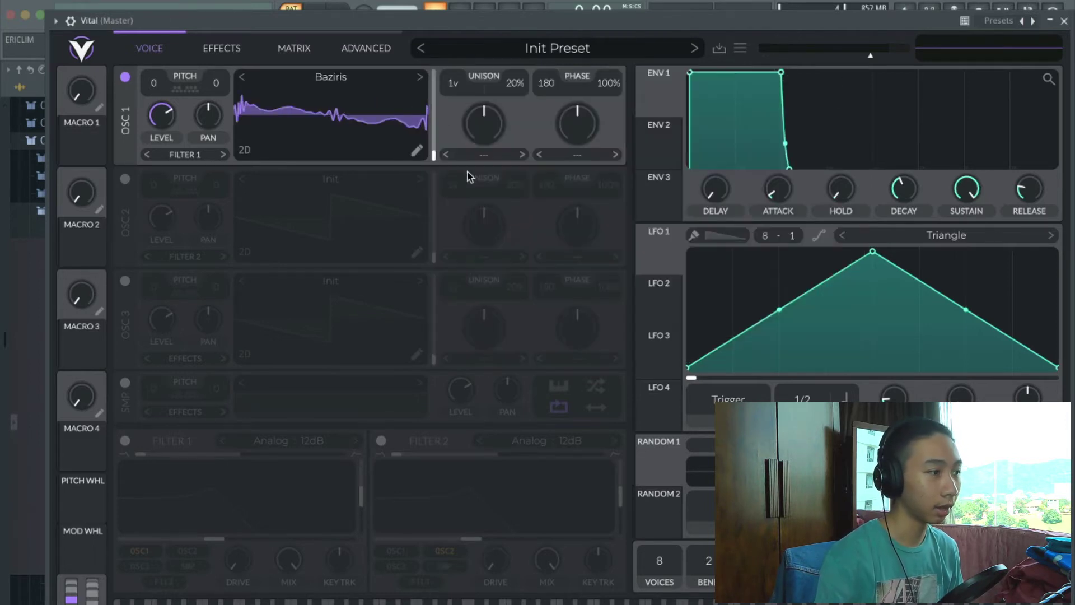
scroll(392, 124, "up", 3)
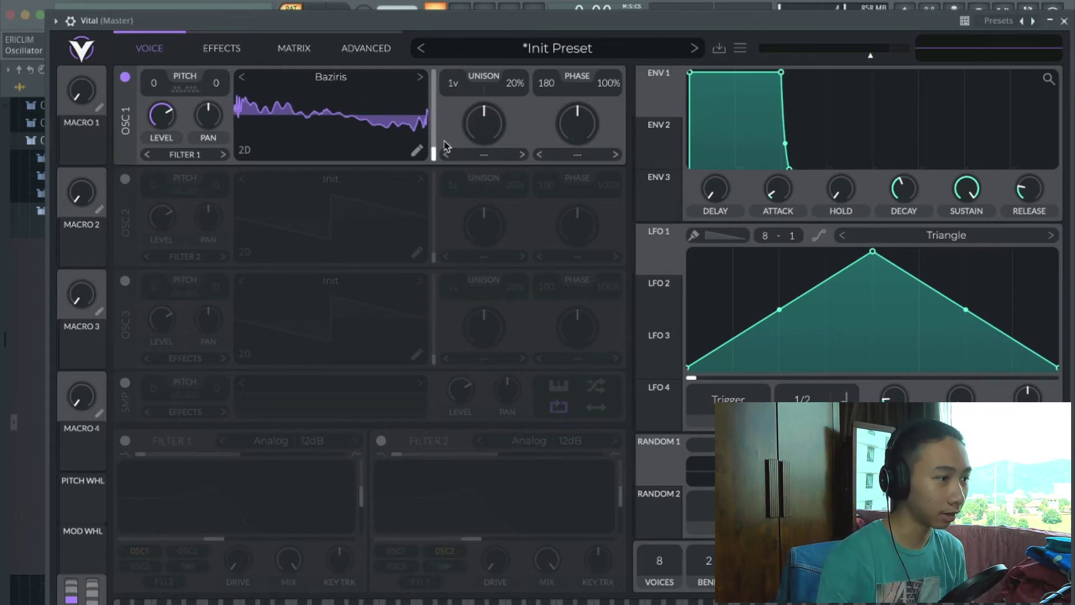
left_click_drag(434, 153, 436, 166)
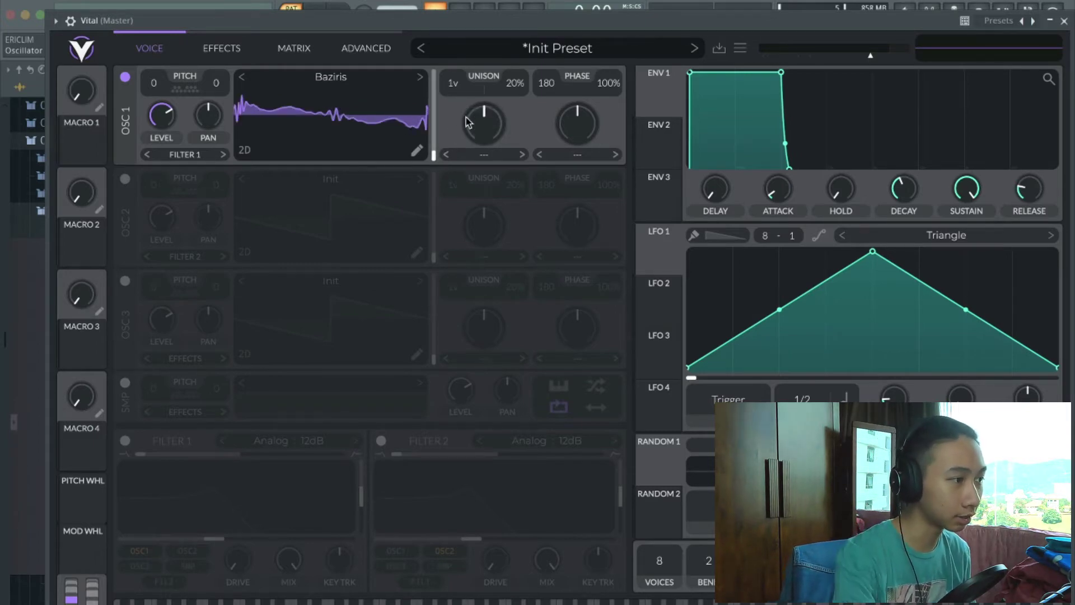
key("space")
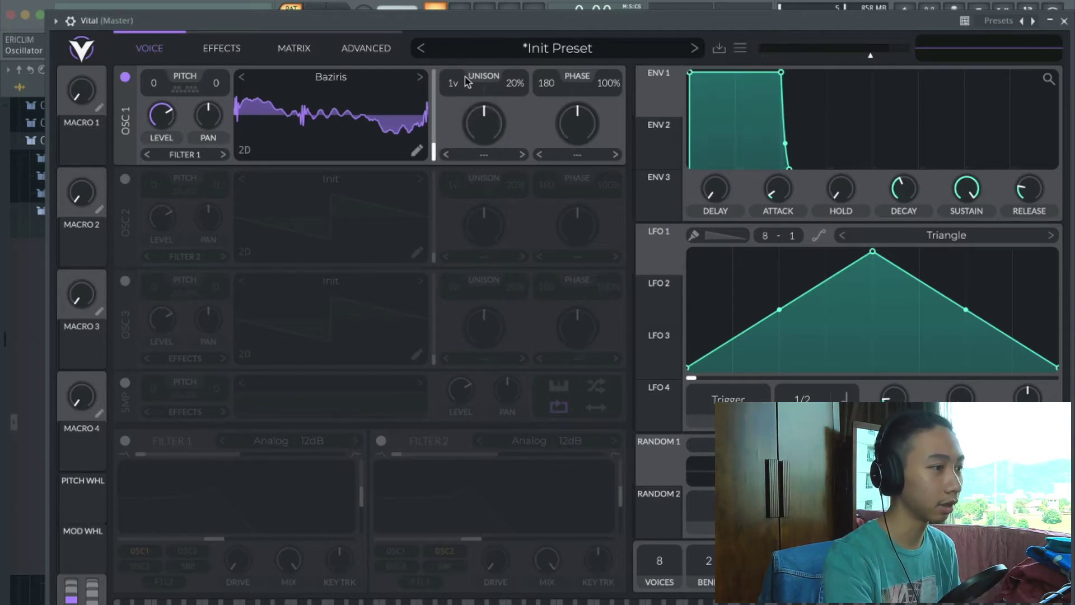
Raise oscillator 1's unison to 8 voices and audition the thicker sound
left_click_drag(457, 89, 459, 69)
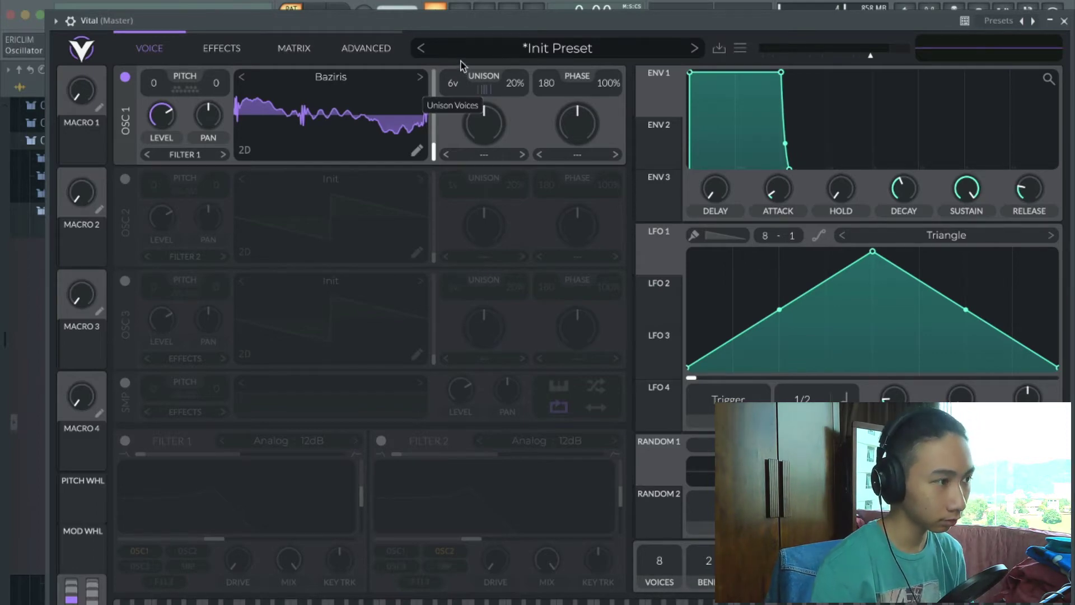
left_click_drag(461, 56, 460, 54)
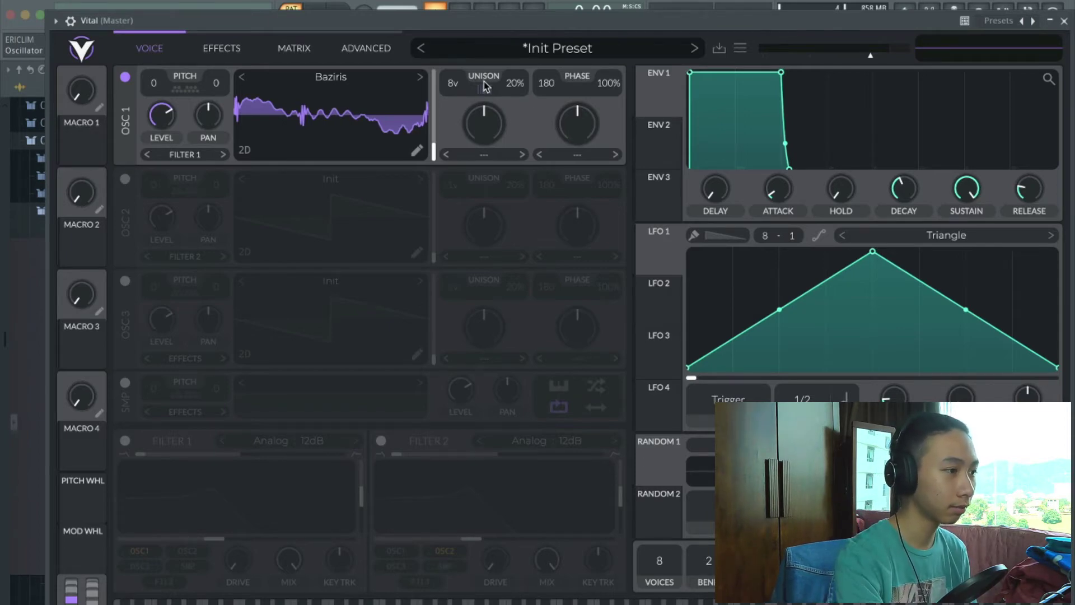
key("space")
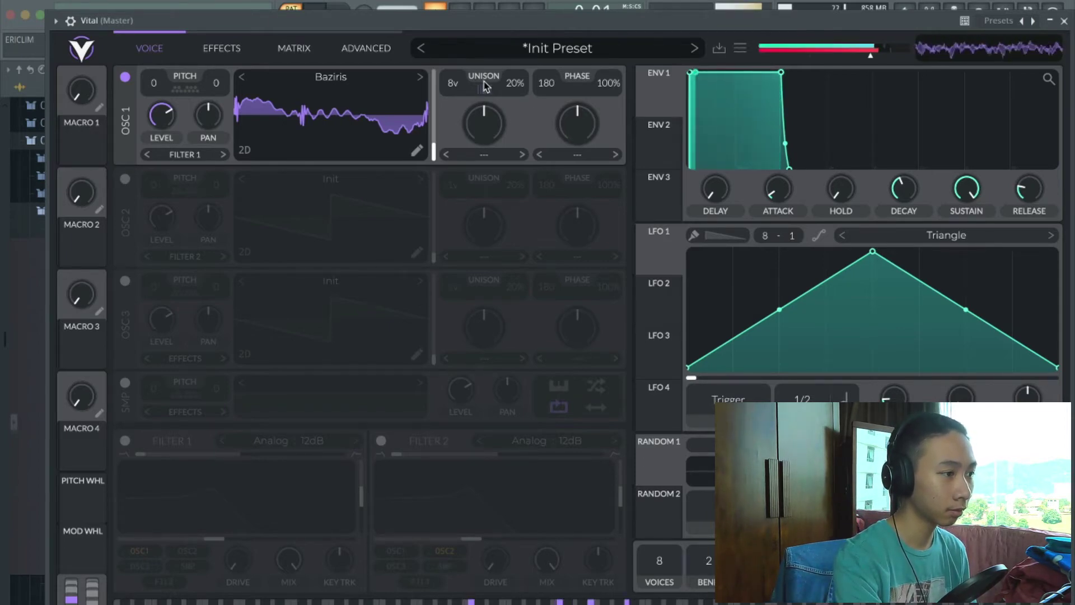
key("space")
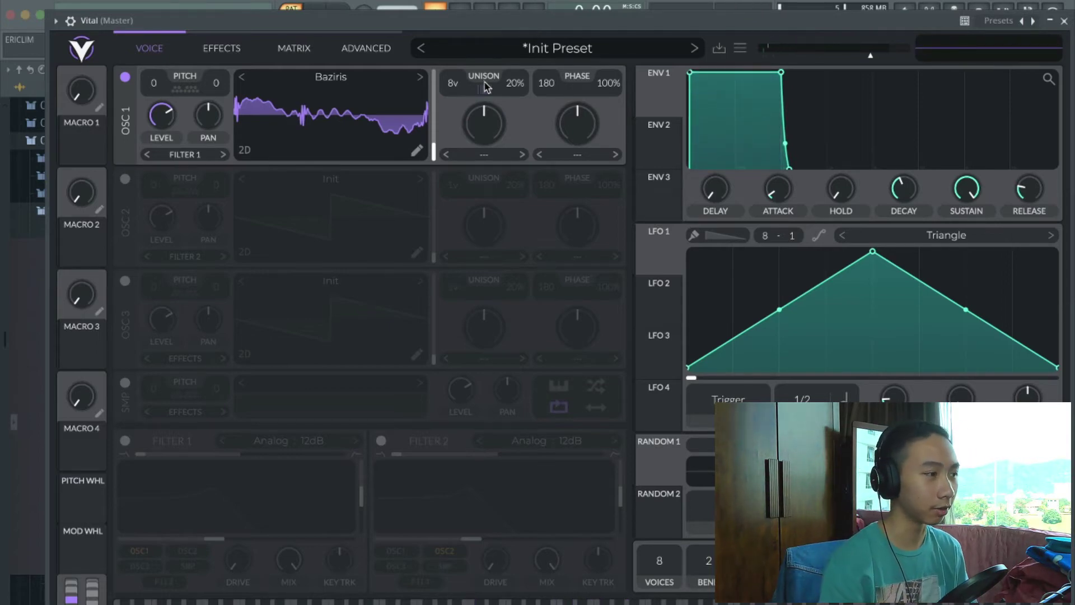
Turn on oscillator 2 with the Granular Upgrade favourite wavetable and audition it
left_click(336, 179)
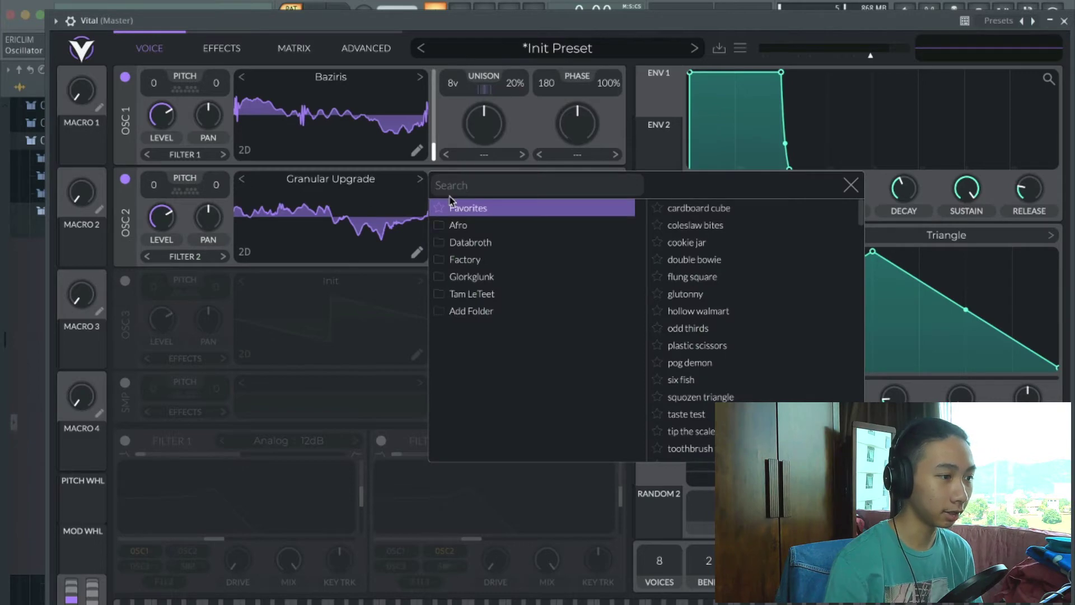
left_click(527, 207)
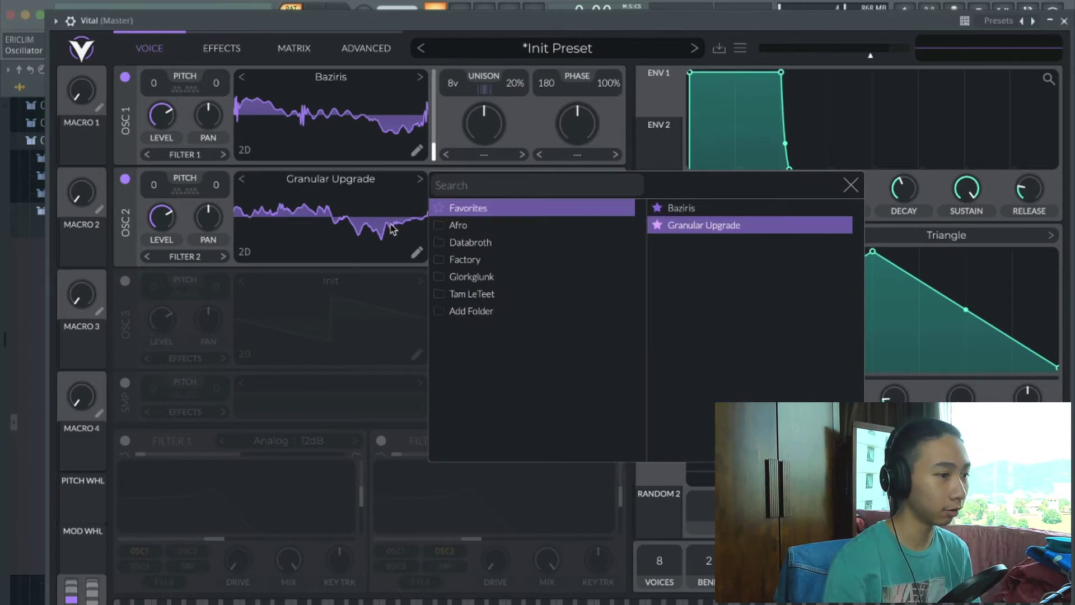
left_click(315, 231)
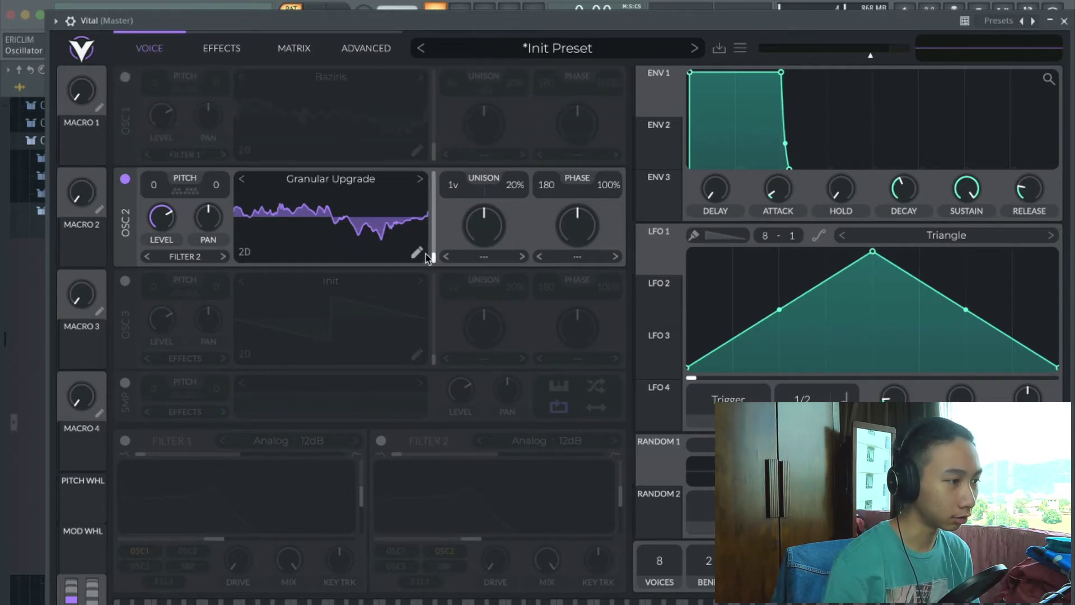
left_click(245, 253)
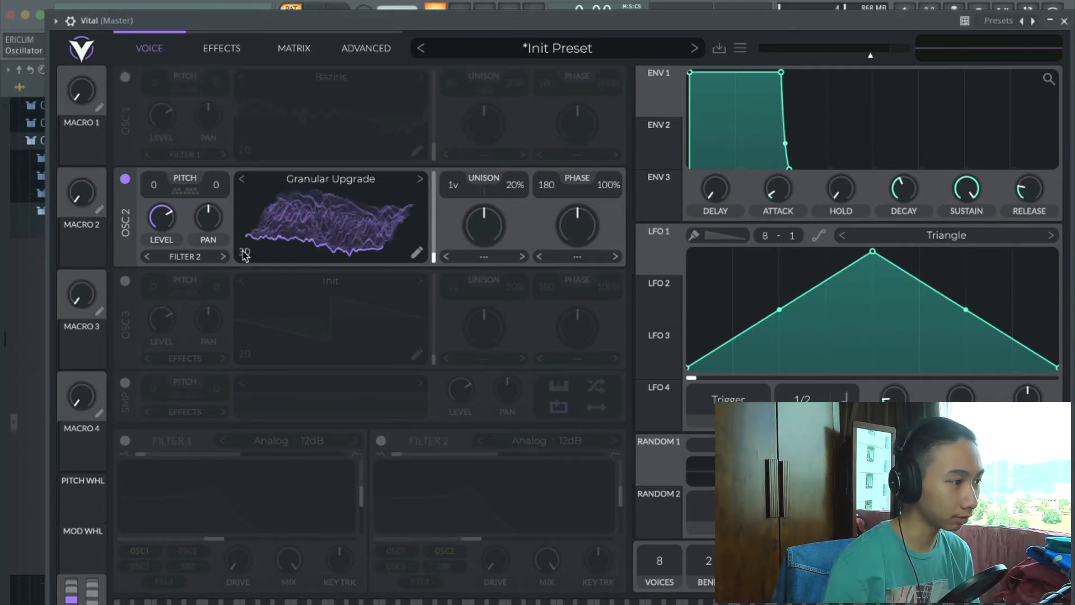
key("space")
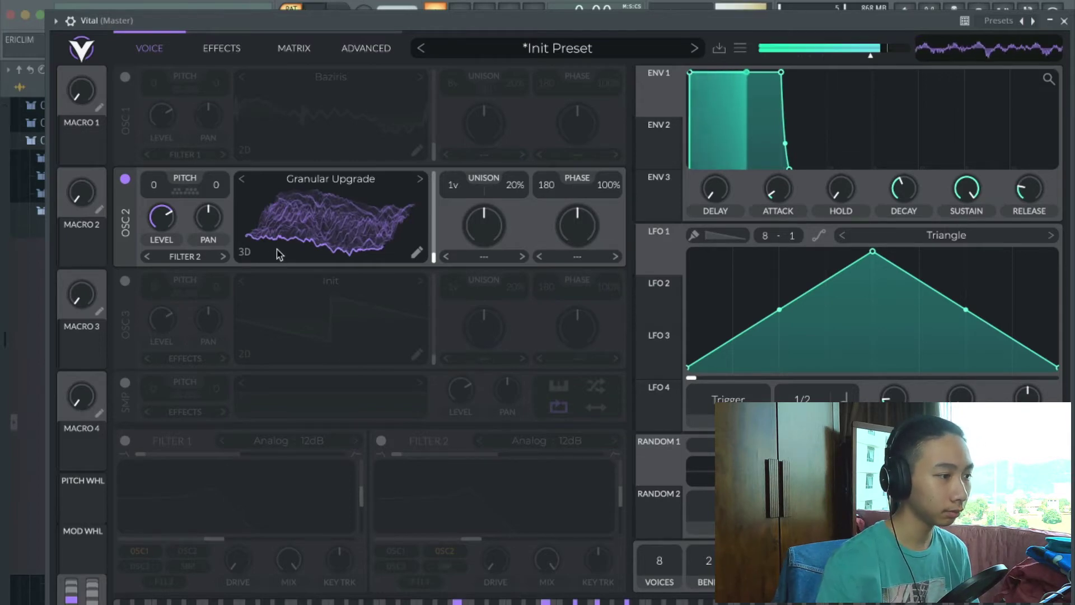
Shift oscillator 2's wavetable frame position and switch its display to a flat 2D waveform
mouse_move(433, 259)
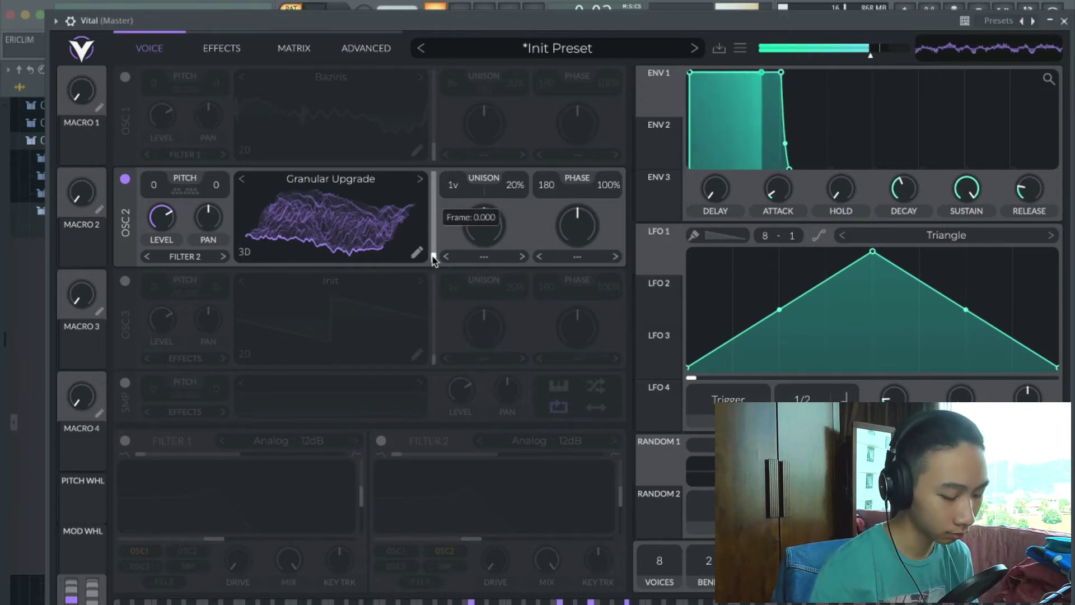
left_click_drag(433, 258, 435, 230)
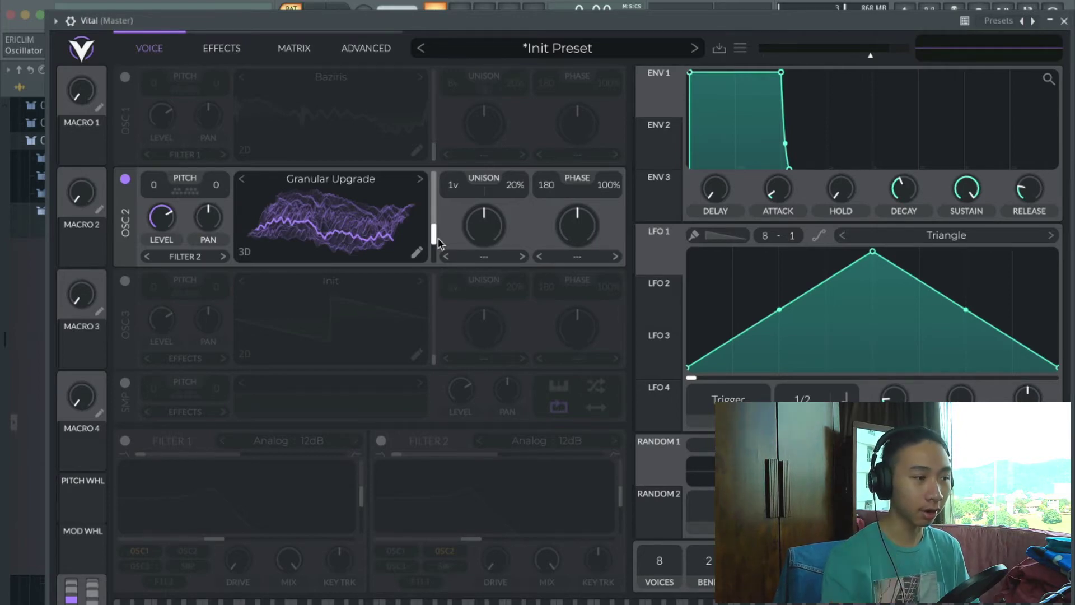
left_click_drag(439, 236, 434, 244)
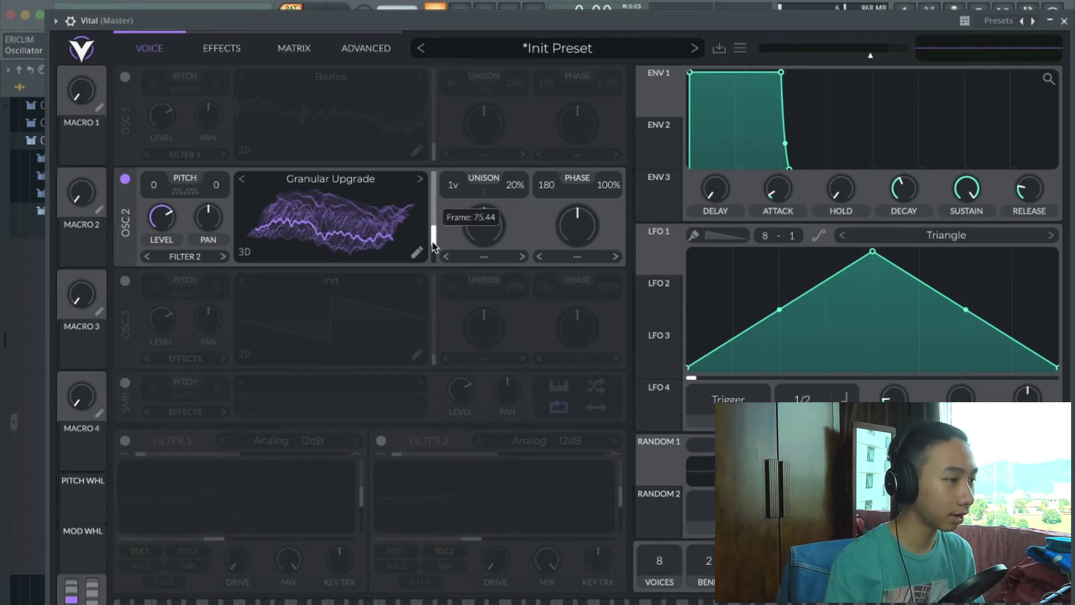
key("space")
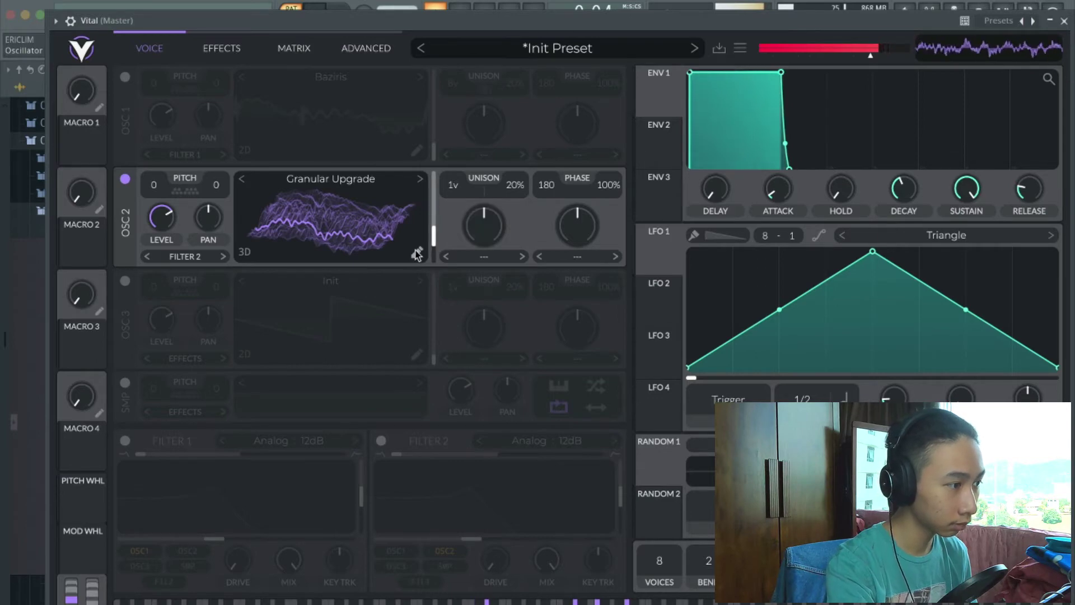
left_click(247, 253)
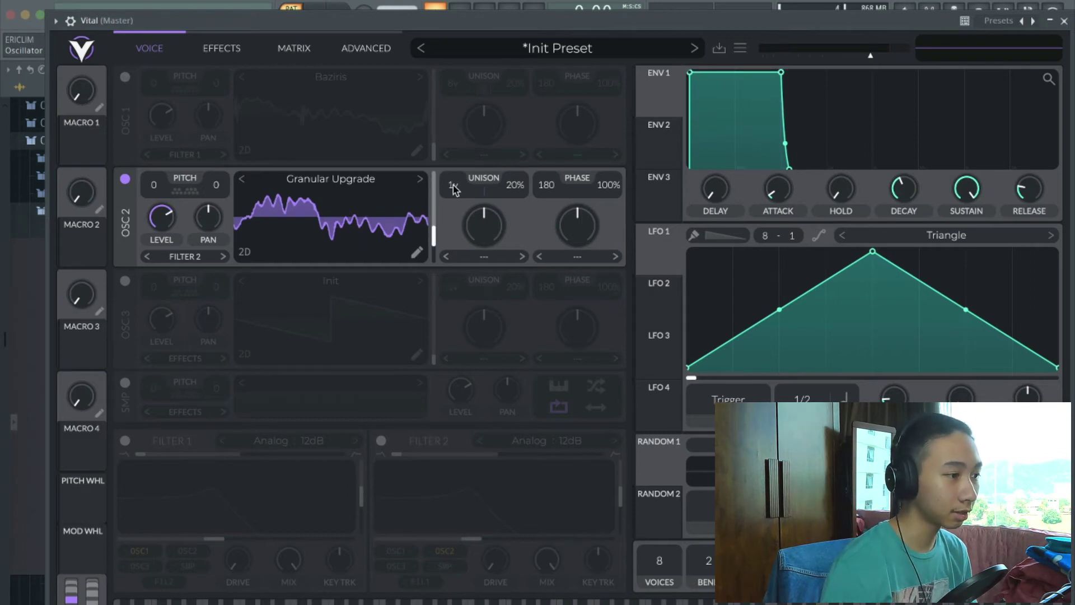
Give oscillator 2 7 unison voices at 13% detune, then switch oscillator 1 back on to layer both
left_click_drag(454, 189, 461, 161)
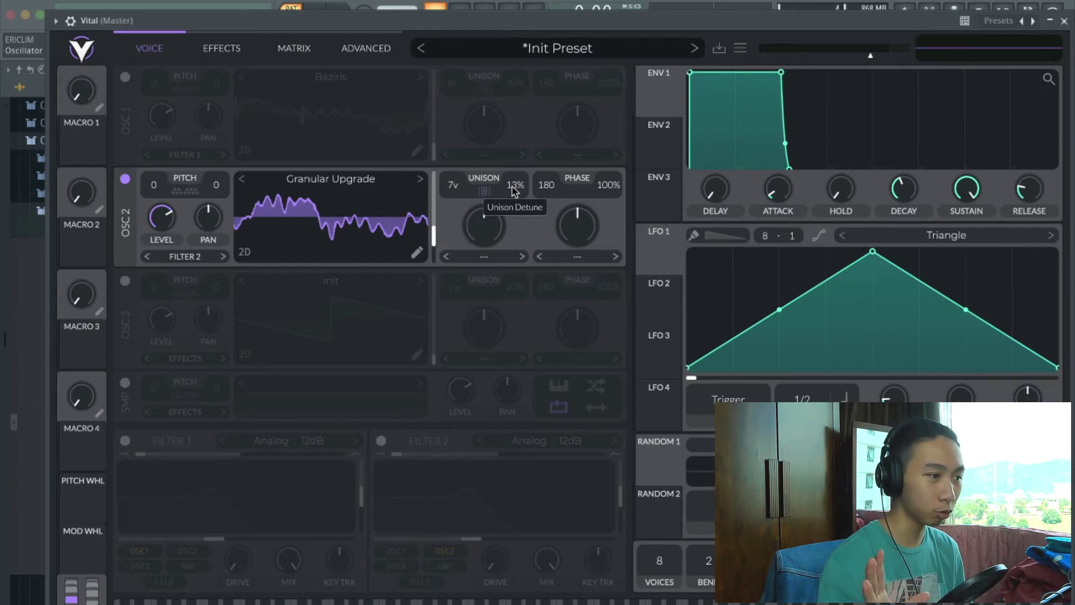
left_click(125, 77)
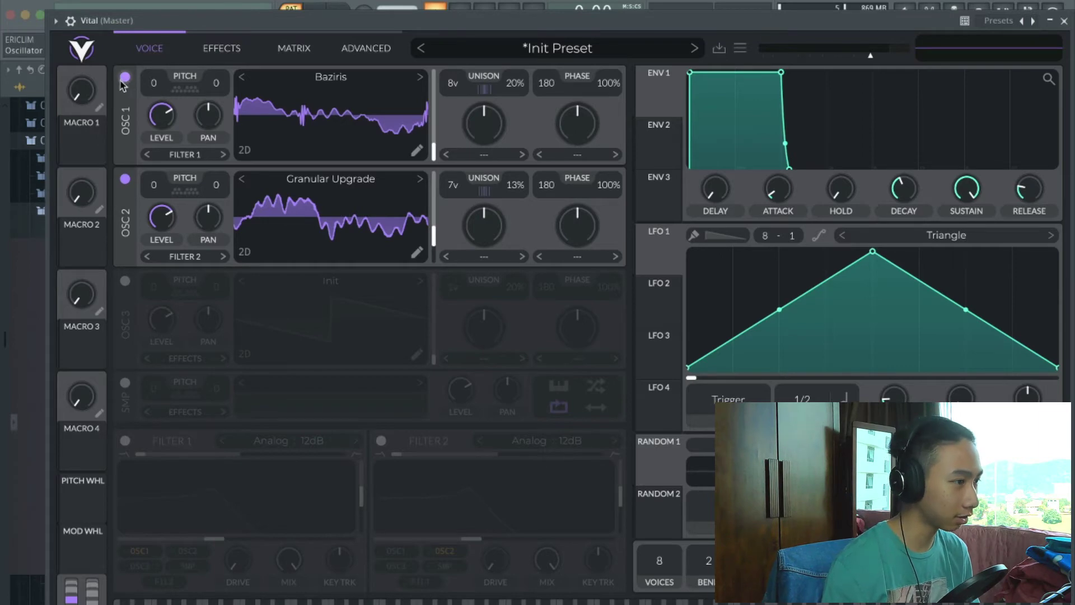
left_click(125, 77)
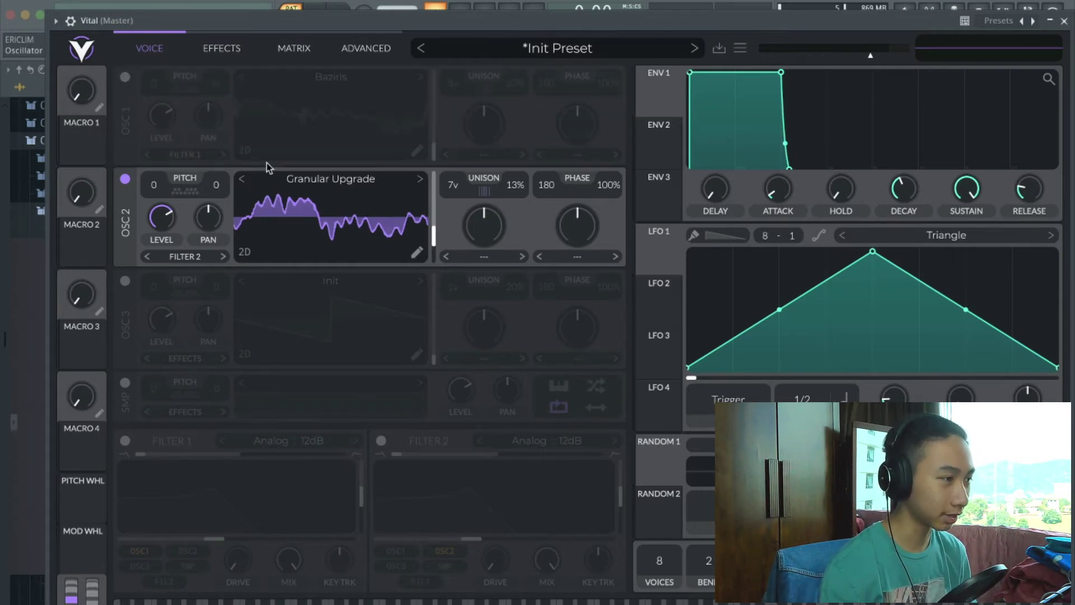
mouse_move(165, 229)
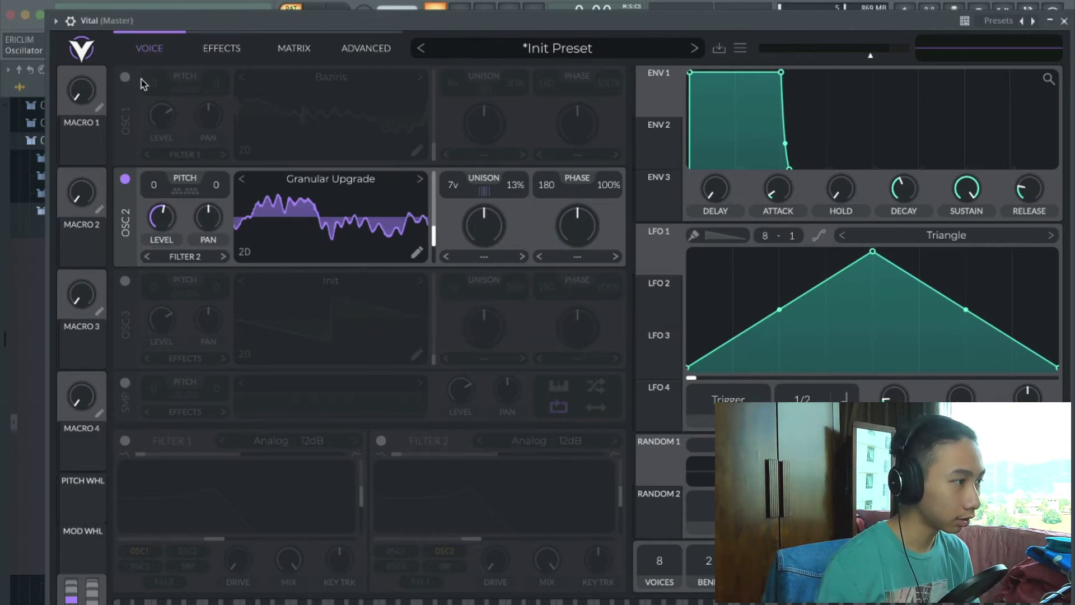
left_click(125, 77)
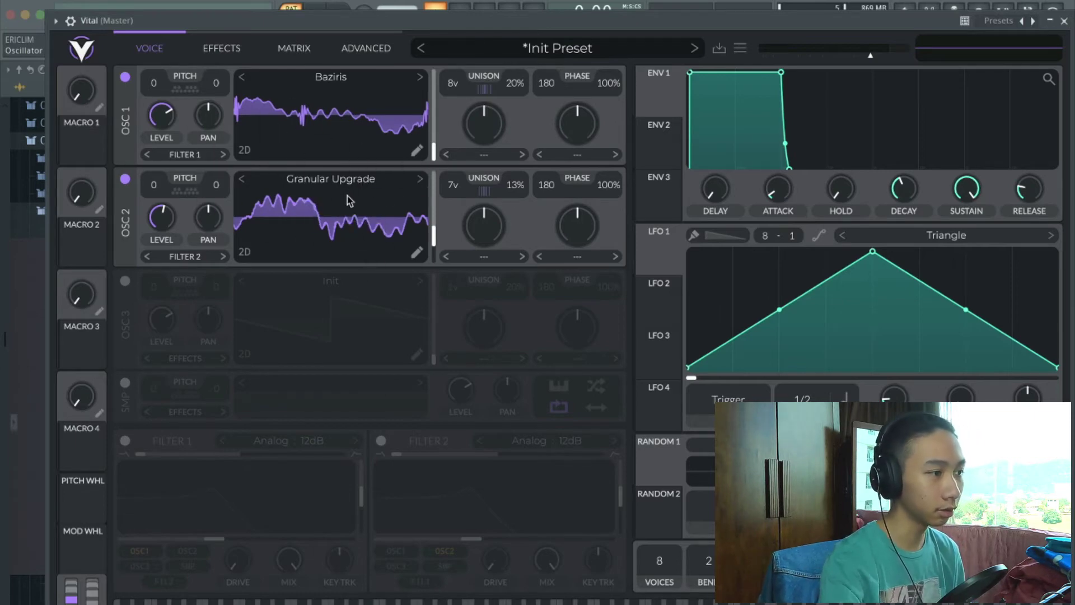
key("space")
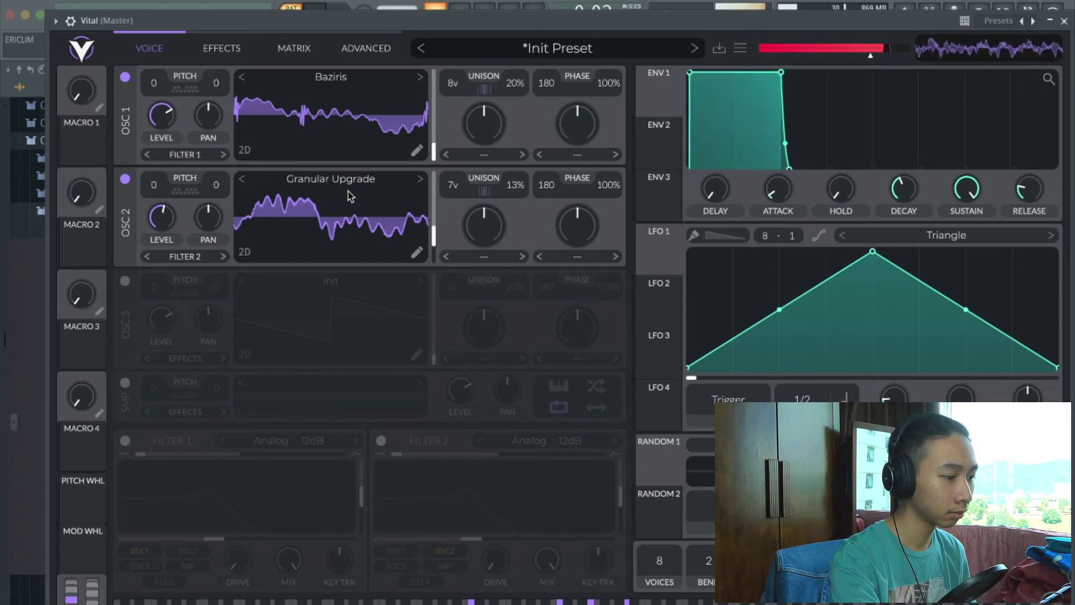
Set envelope 1's attack to 0.016 s and release to 0.346 s, then audition the pad
key("space")
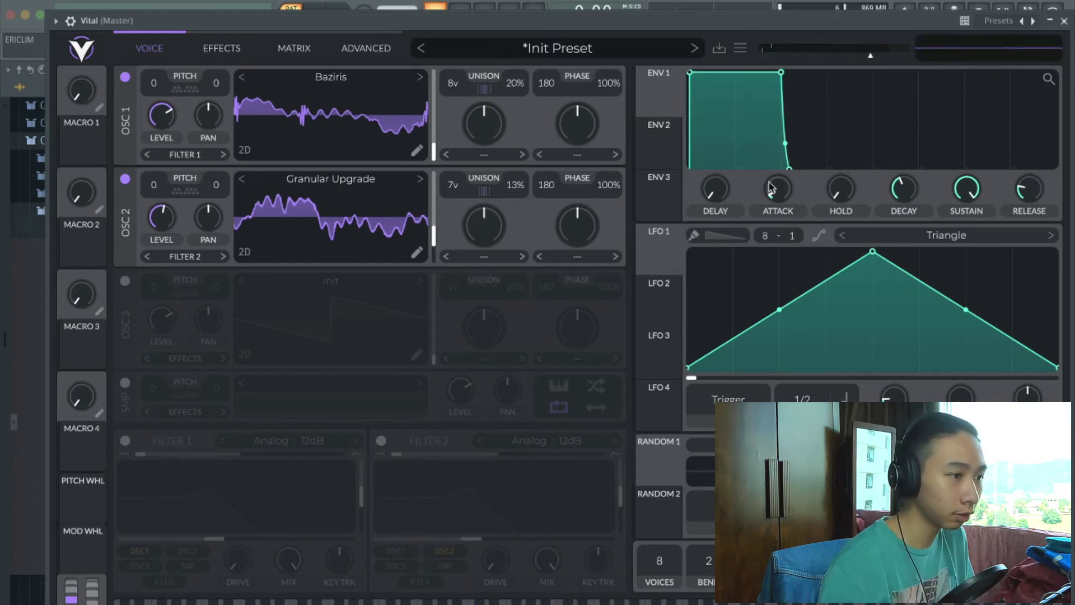
mouse_move(779, 197)
scroll(780, 196, "up", 4)
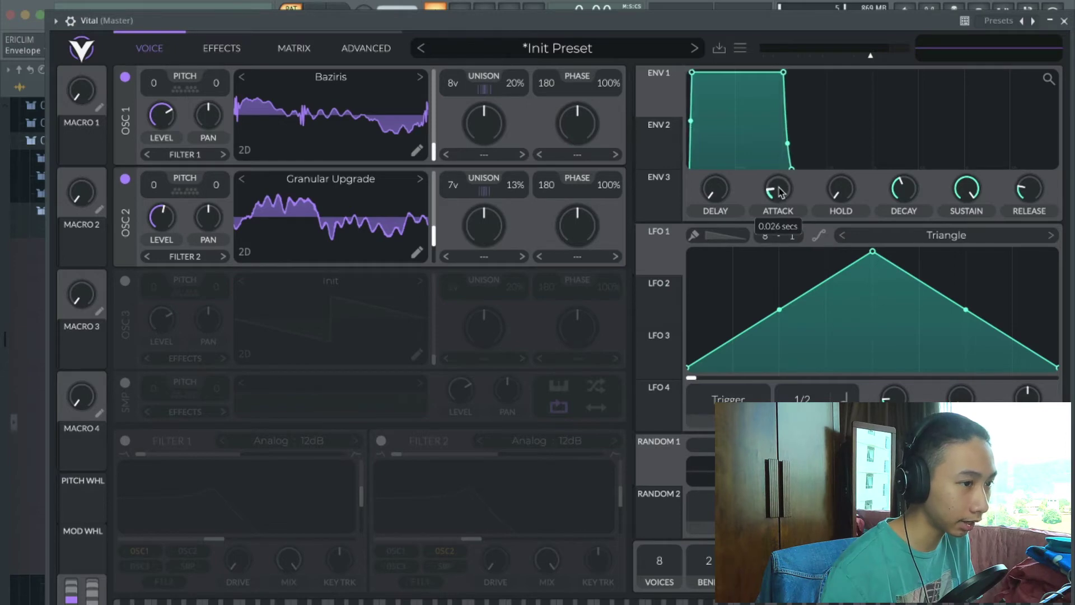
scroll(1036, 190, "up", 5)
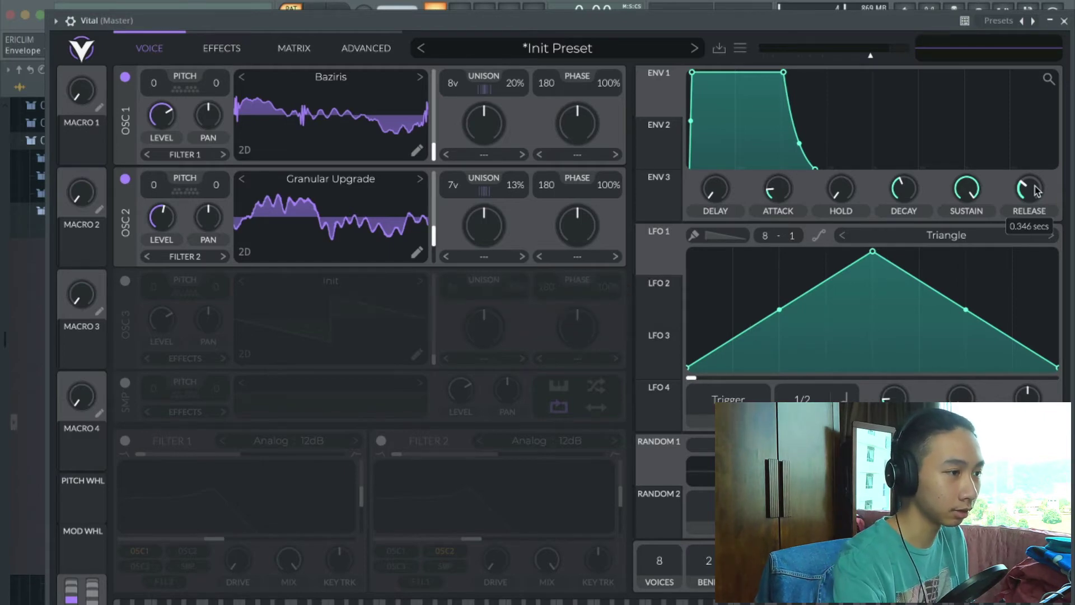
key("space")
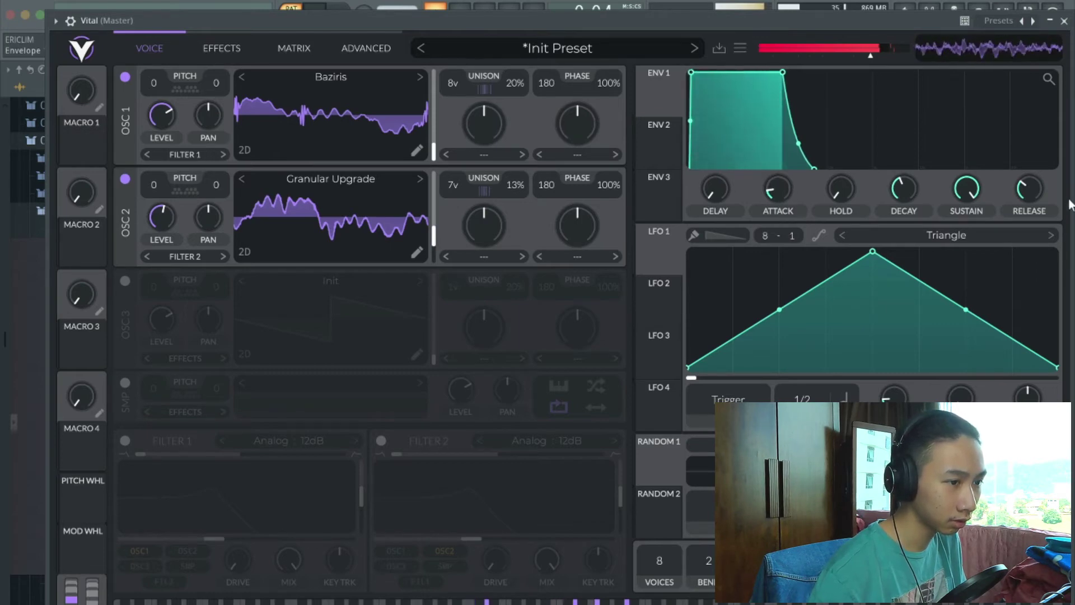
mouse_move(1039, 196)
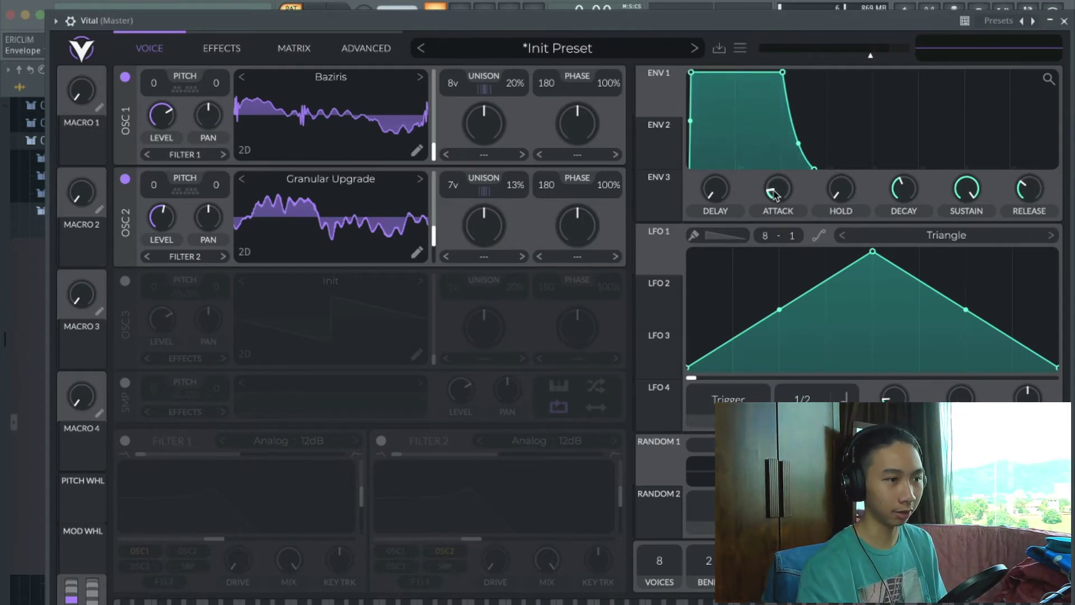
mouse_move(772, 195)
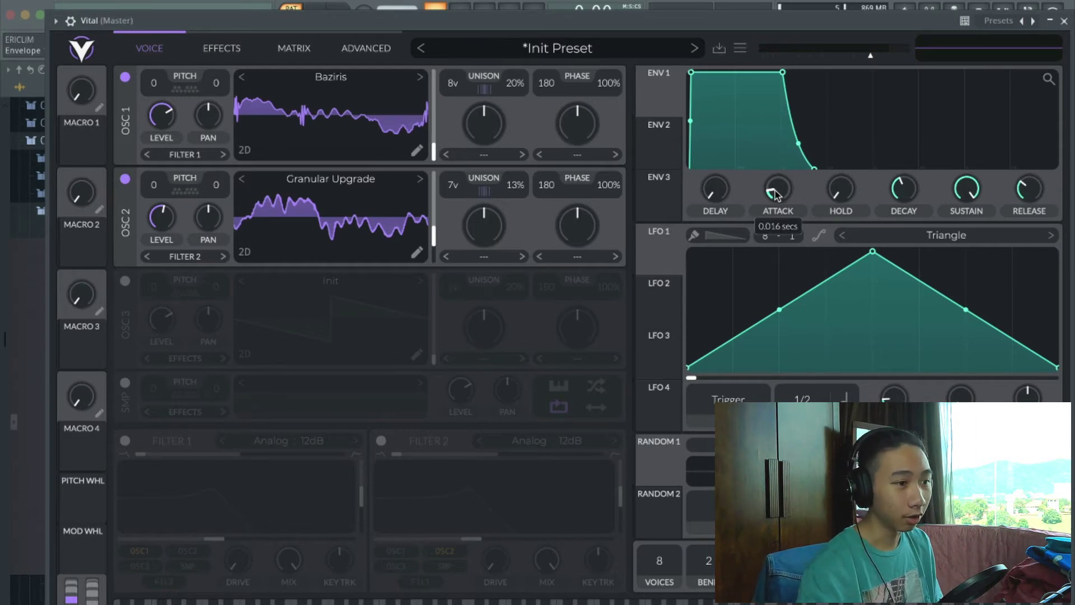
Switch on Filter 1 and route oscillator 2 into Filter 1 alongside oscillator 1
left_click(124, 441)
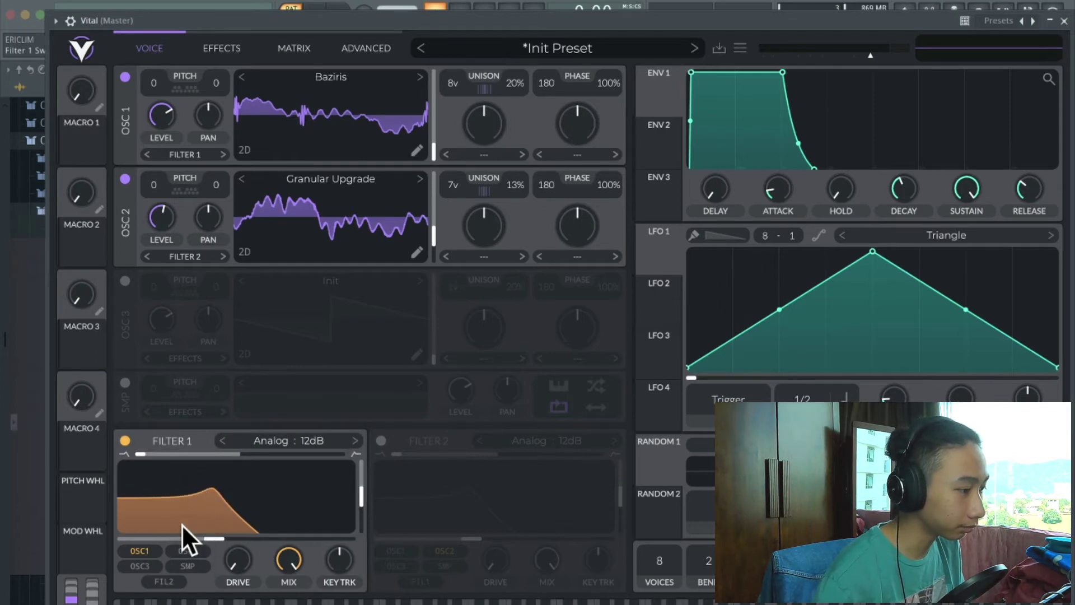
left_click(147, 257)
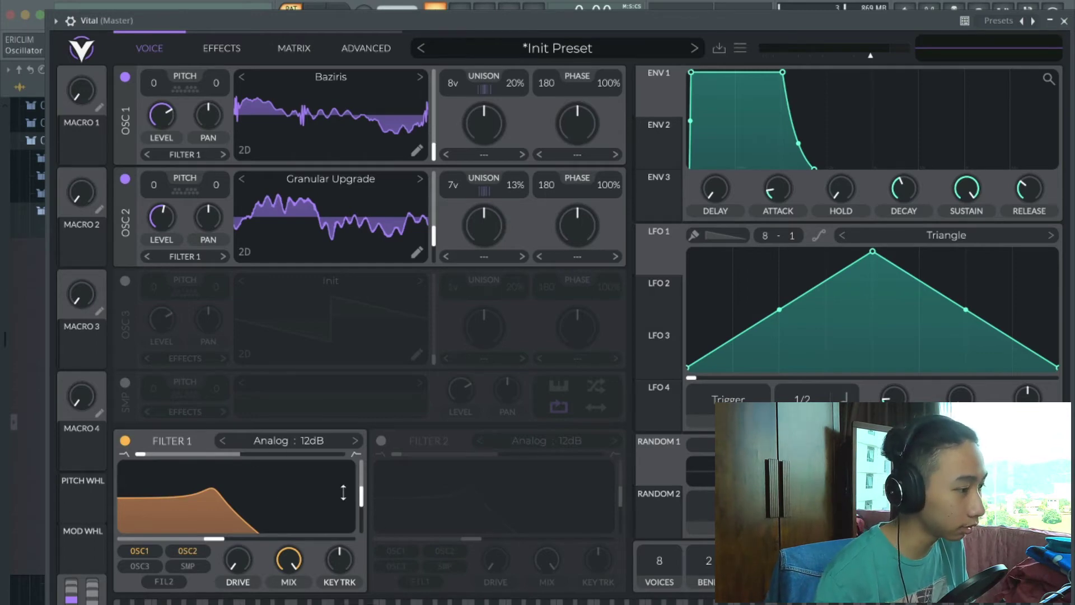
Make Filter 1 a Formant filter with the AIUO vowel model and audition the pad
left_click(307, 443)
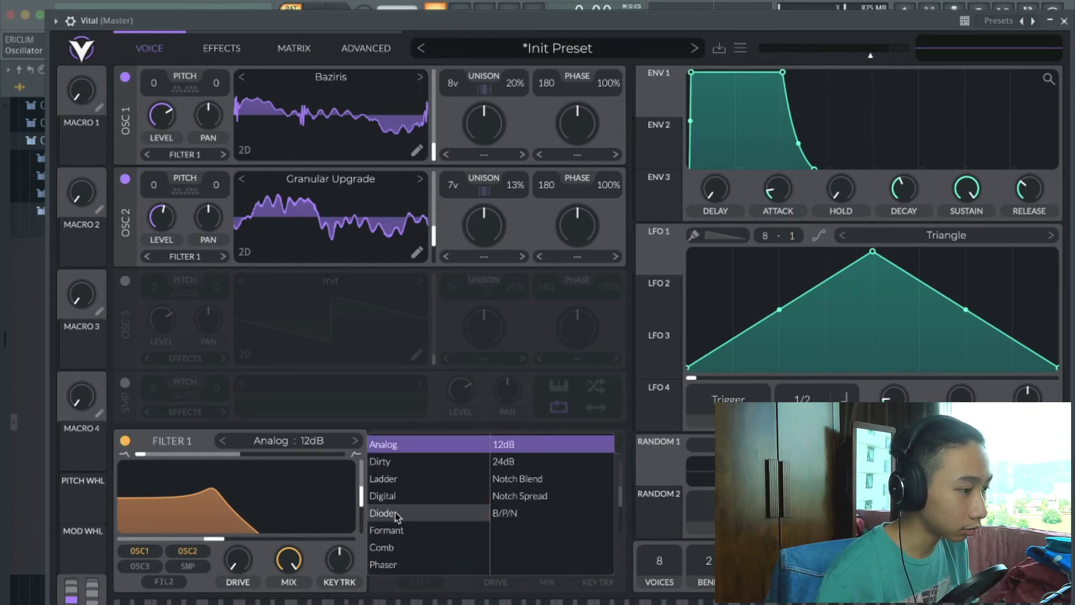
left_click(399, 536)
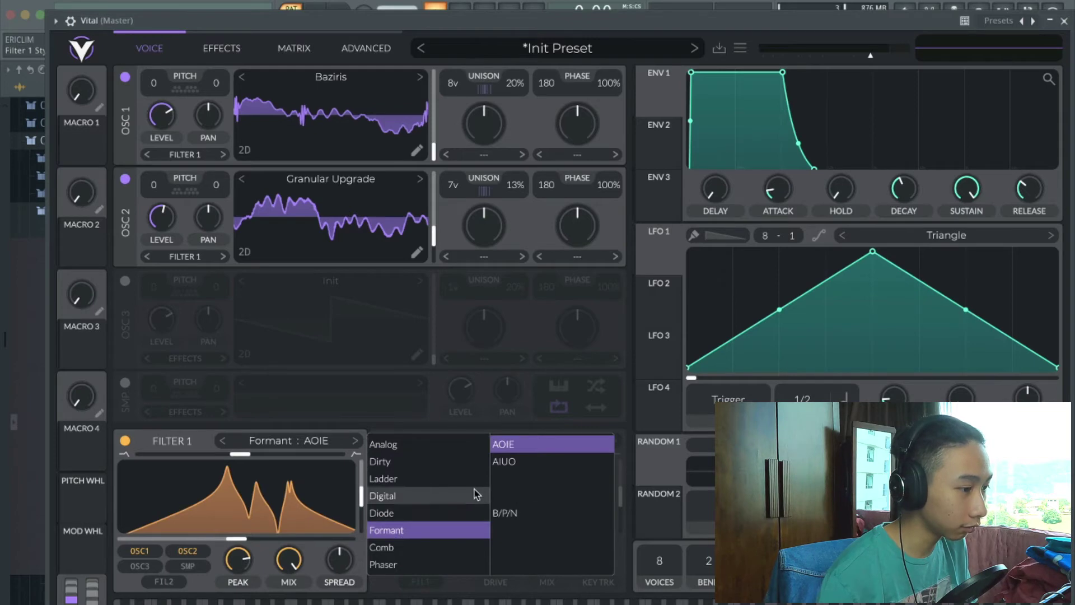
left_click(508, 463)
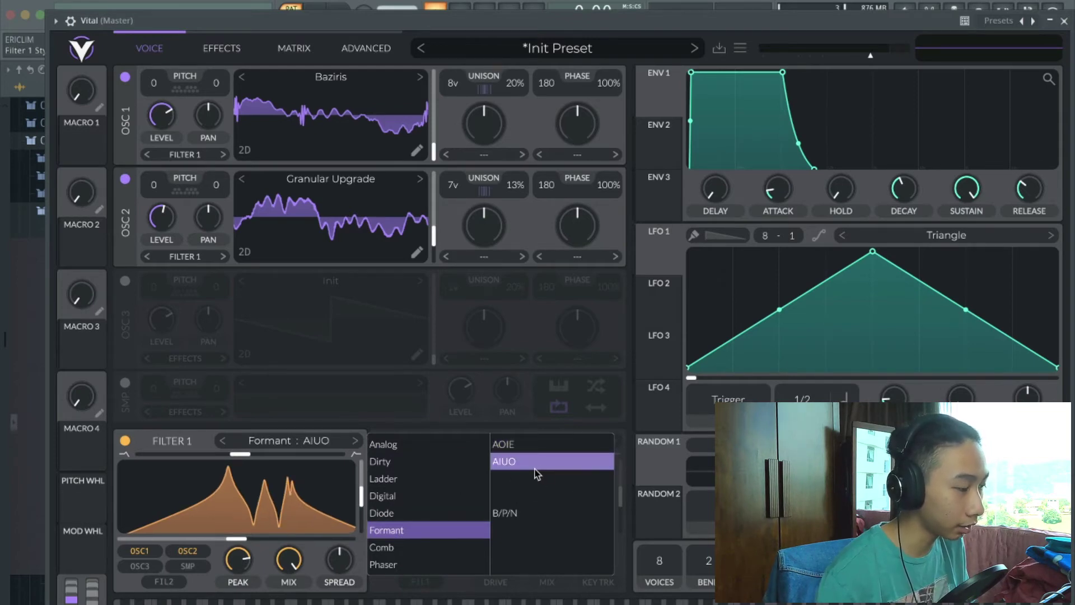
left_click(160, 466)
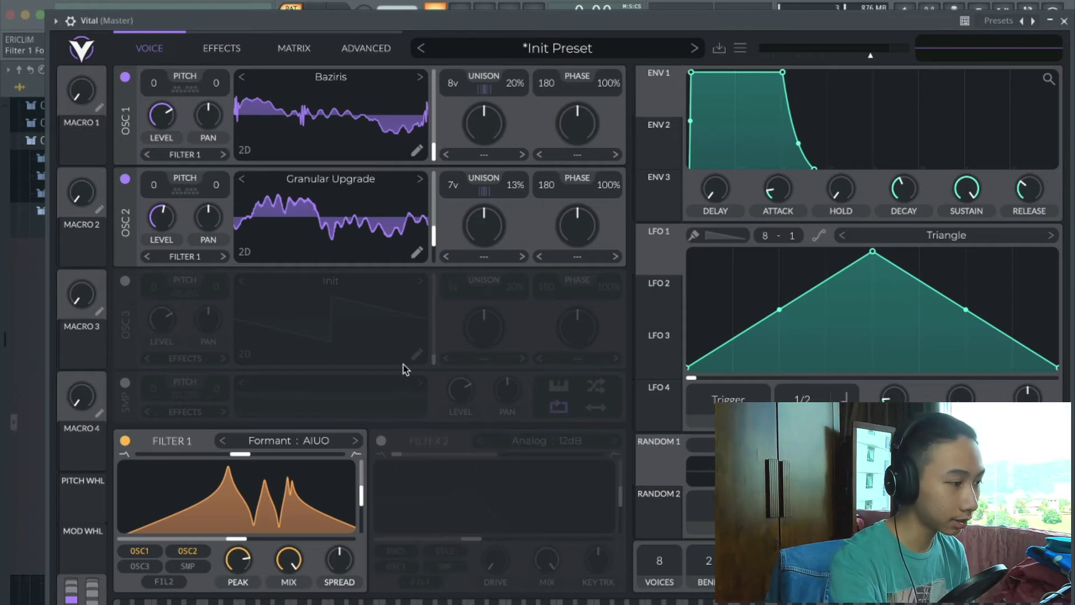
key("space")
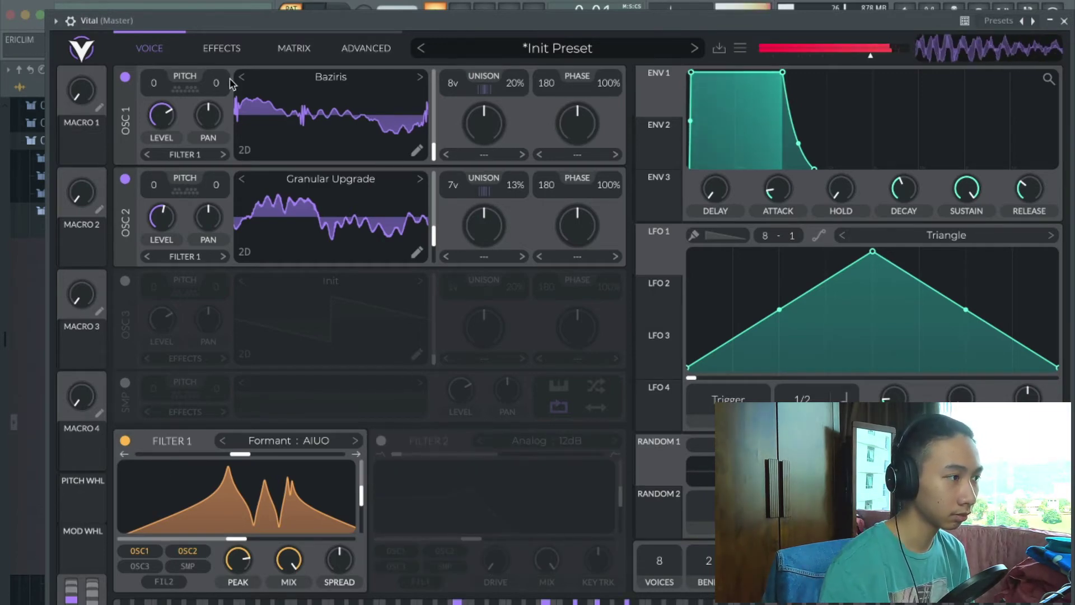
left_click(322, 14)
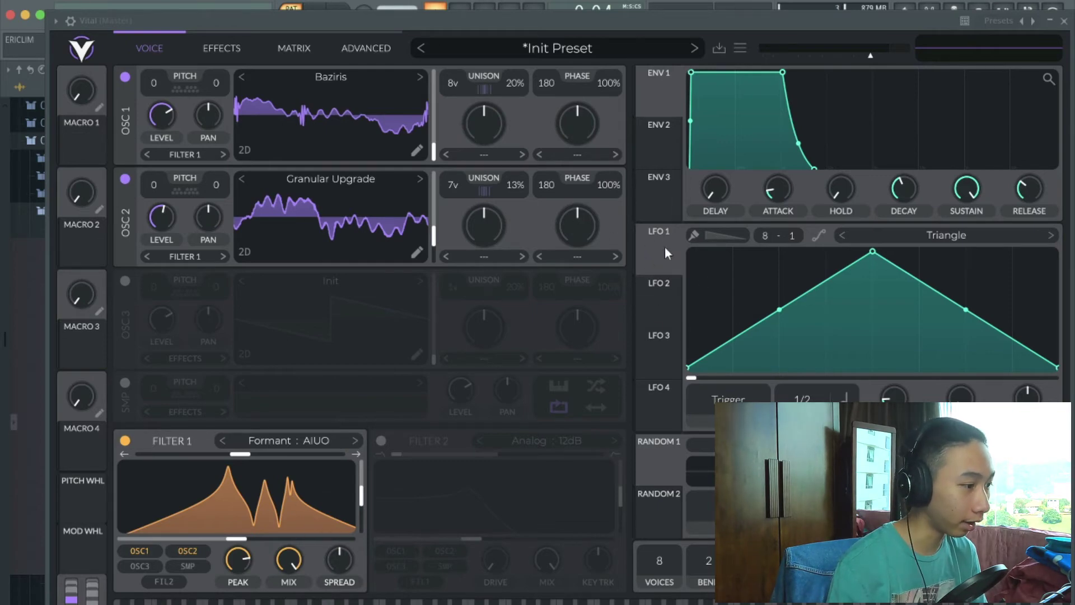
Route LFO 1 to Filter 1's formant X and Y, and slow its rate to 1/1
left_click_drag(646, 265, 234, 534)
mouse_move(241, 519)
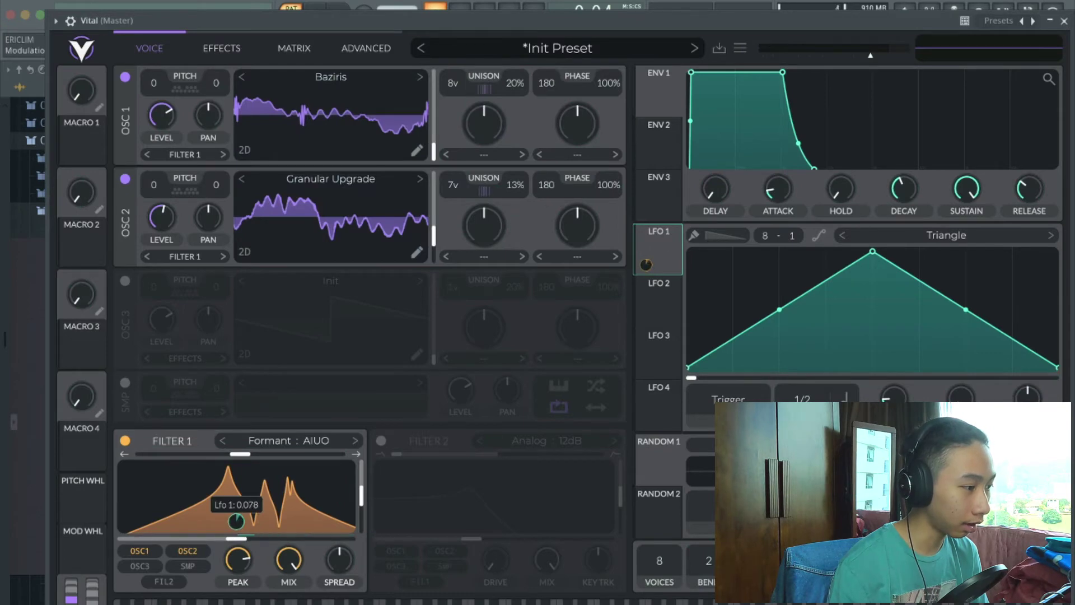
left_click_drag(601, 271, 361, 496)
mouse_move(348, 504)
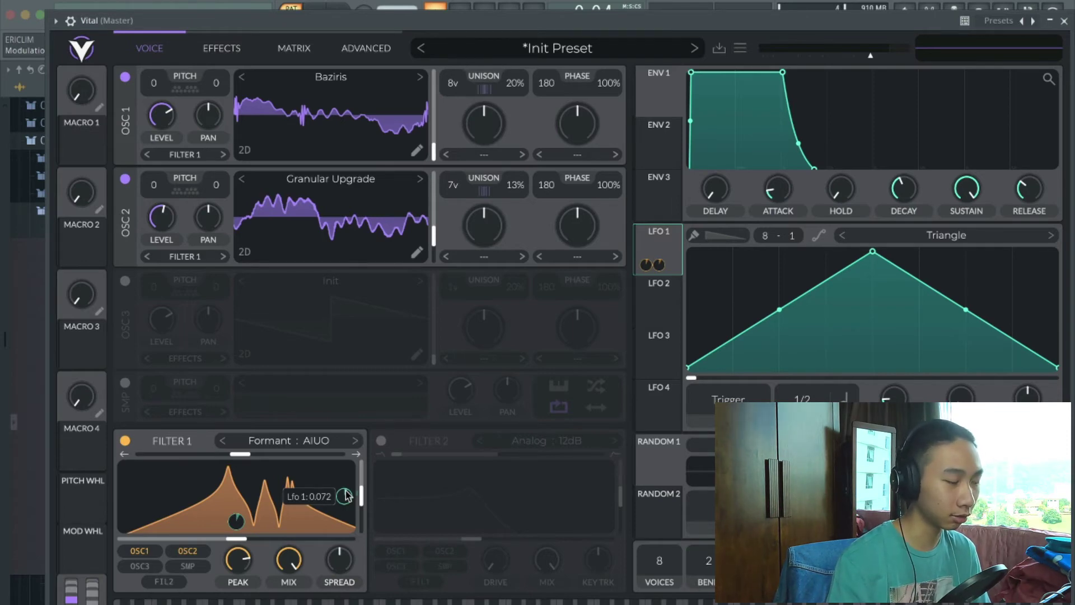
left_click_drag(802, 401, 802, 414)
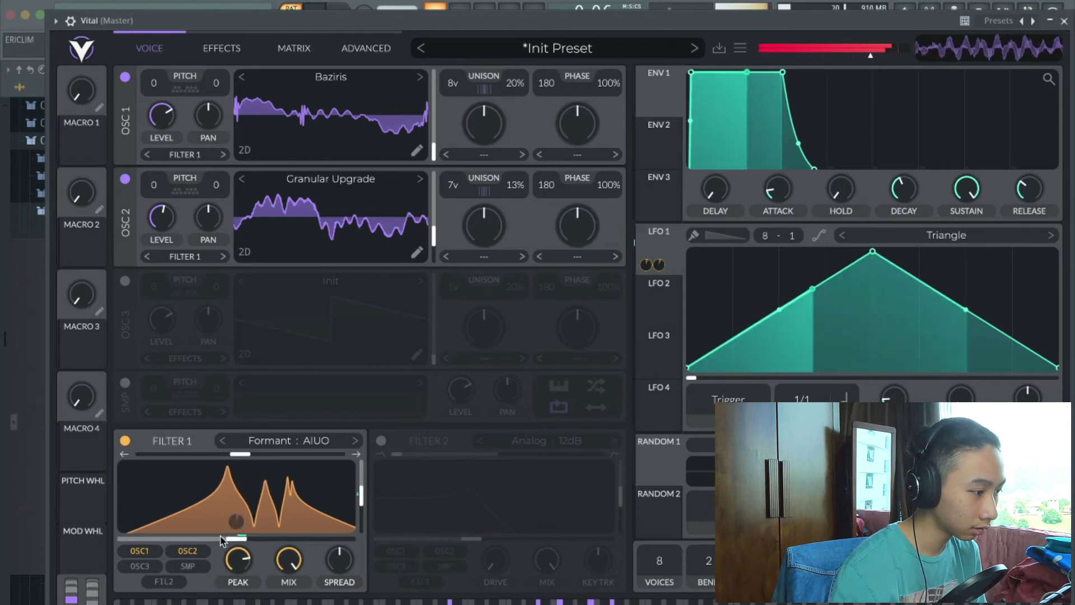
Keep LFO 1's formant X and Y modulation amounts small, around 0.088, and audition the sweep
mouse_move(234, 523)
left_click_drag(233, 524, 233, 521)
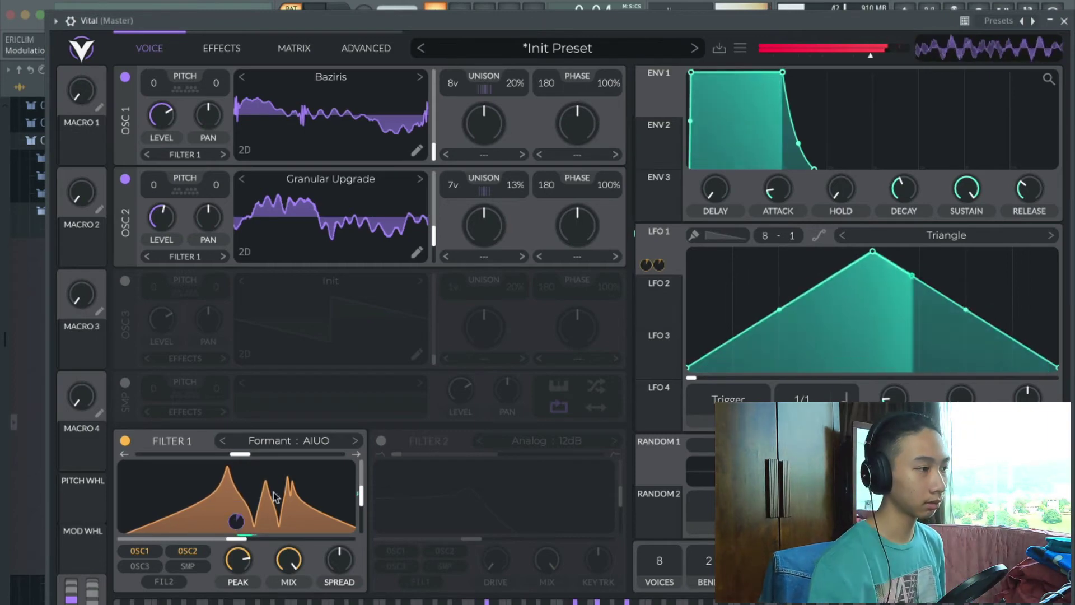
left_click(319, 6)
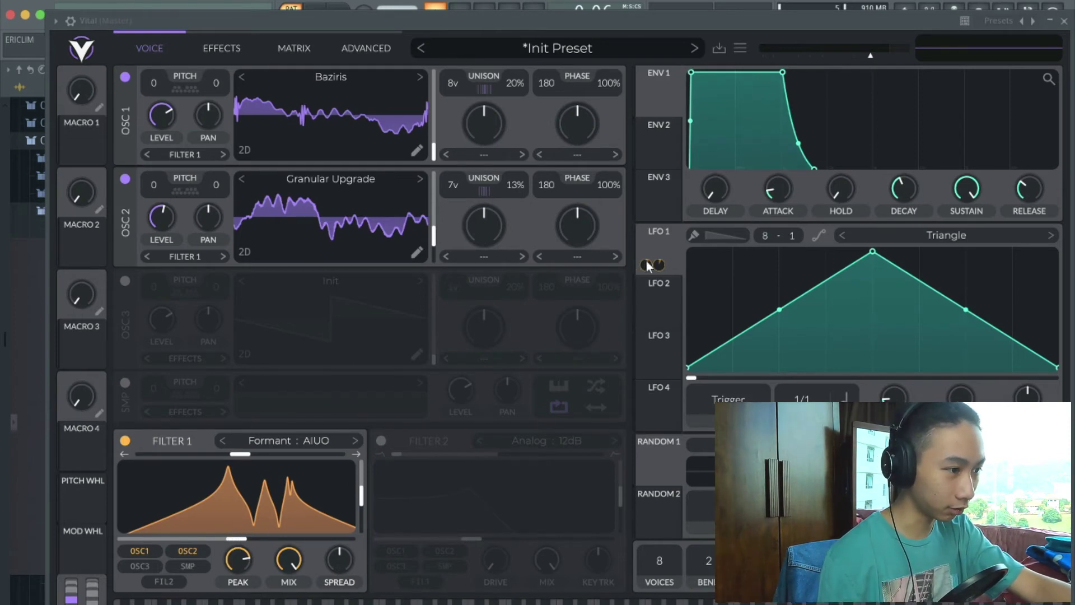
key("space")
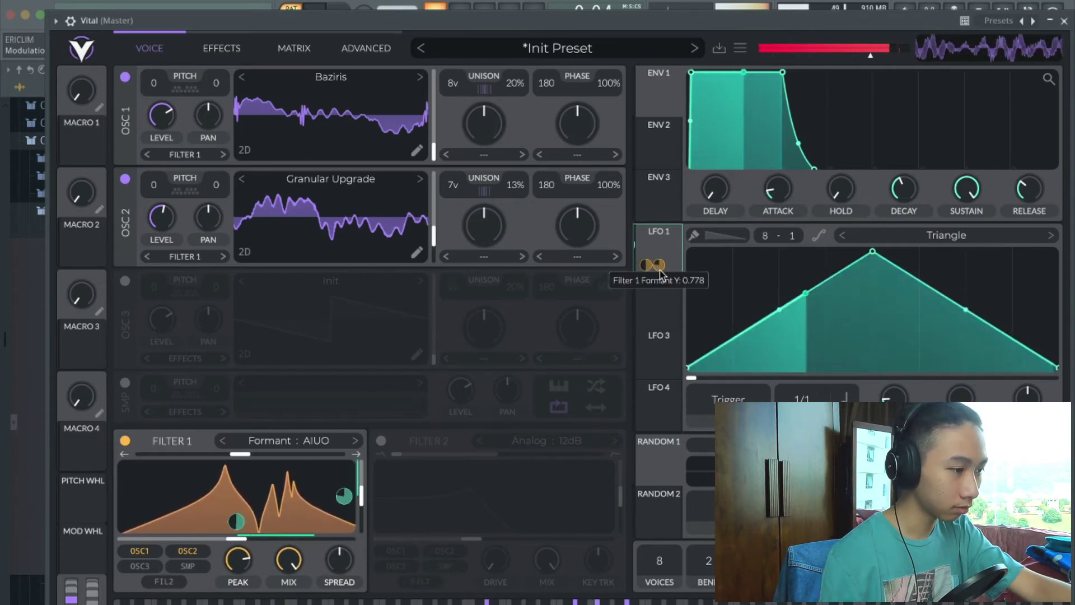
key("space")
left_click_drag(646, 267, 646, 278)
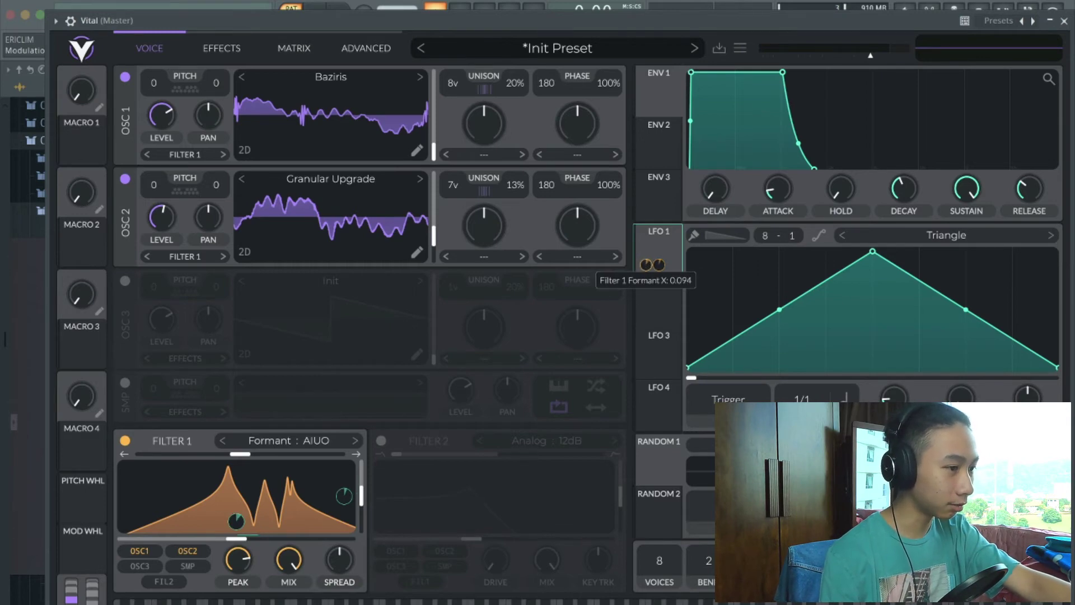
key("space")
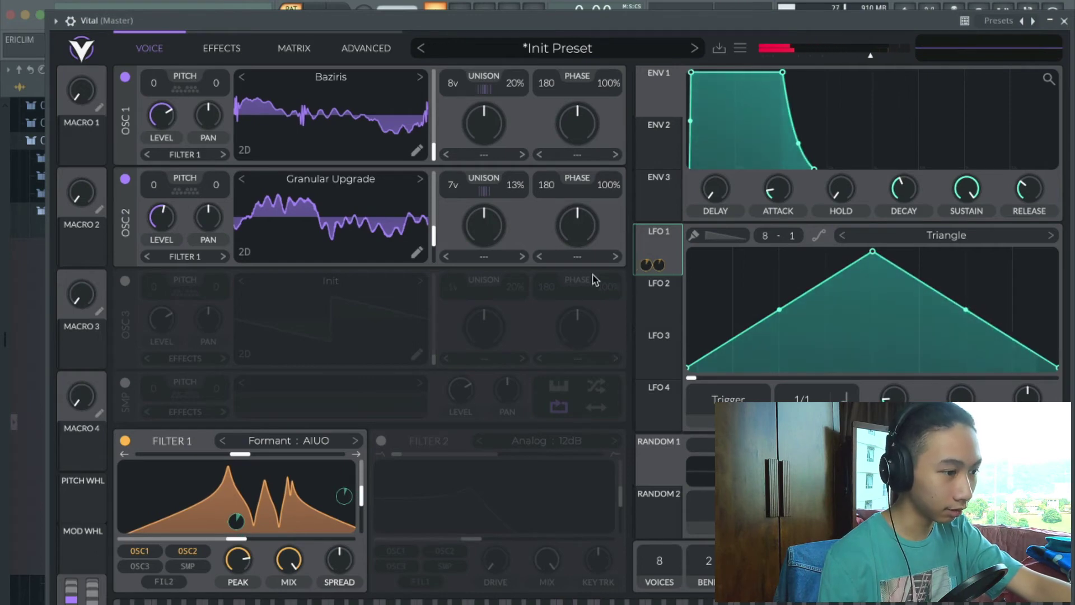
Turn on Filter 2, blend it fully to high-pass and drop its resonance to minimum
left_click(380, 440)
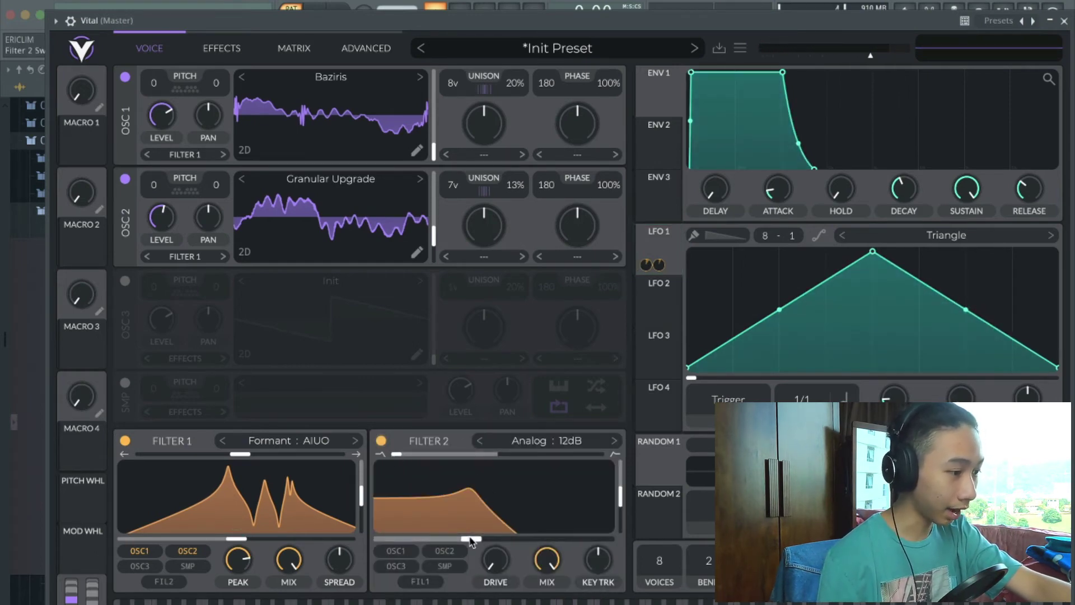
left_click_drag(470, 540, 509, 541)
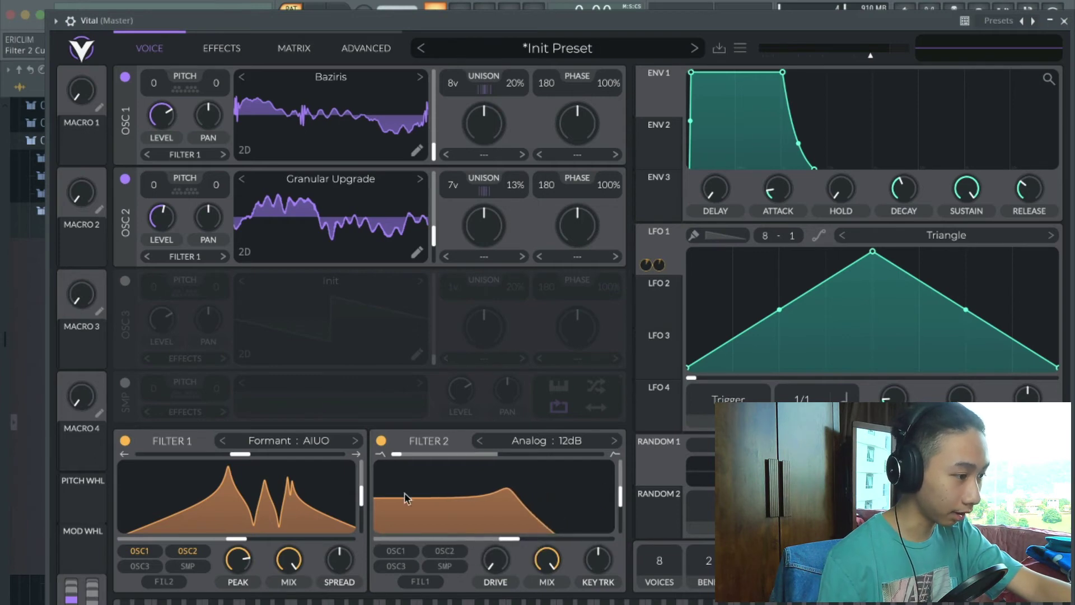
left_click_drag(395, 454, 636, 455)
left_click_drag(513, 490, 463, 495)
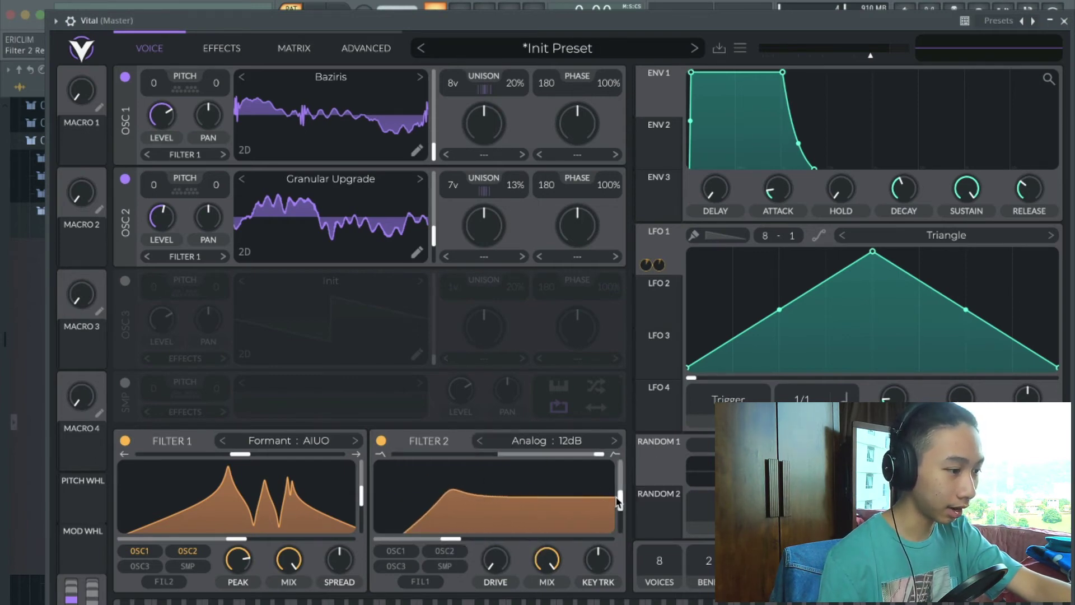
left_click_drag(620, 500, 610, 592)
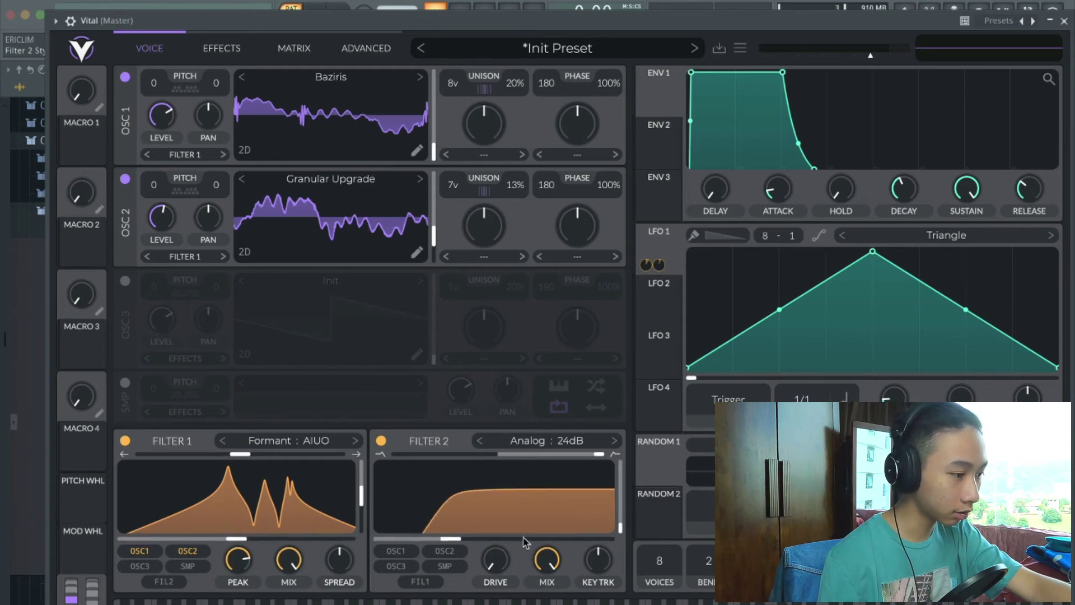
Feed Filter 1 into Filter 2 and set its cutoff to about -8.875 semitones
left_click(421, 582)
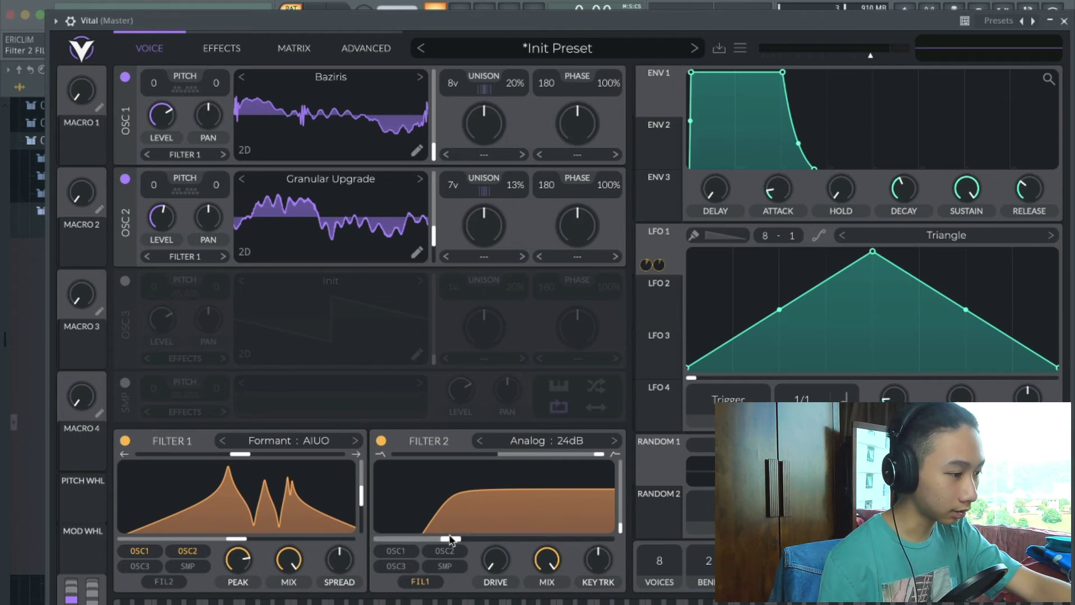
key("space")
mouse_move(451, 540)
left_mouse_down()
mouse_move(469, 541)
mouse_move(393, 546)
mouse_move(450, 541)
left_mouse_up()
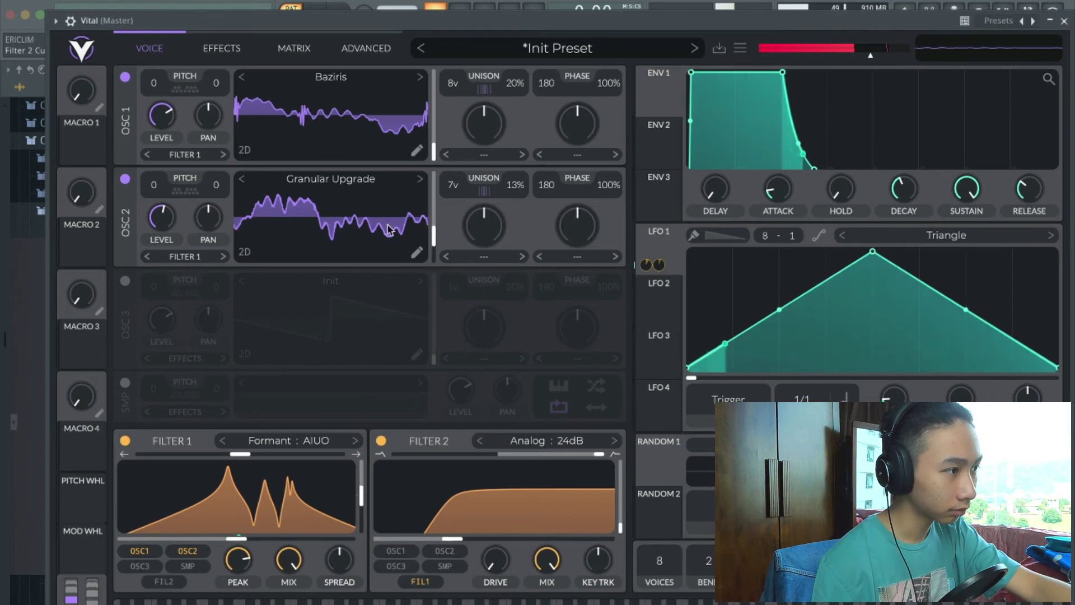
left_click(239, 51)
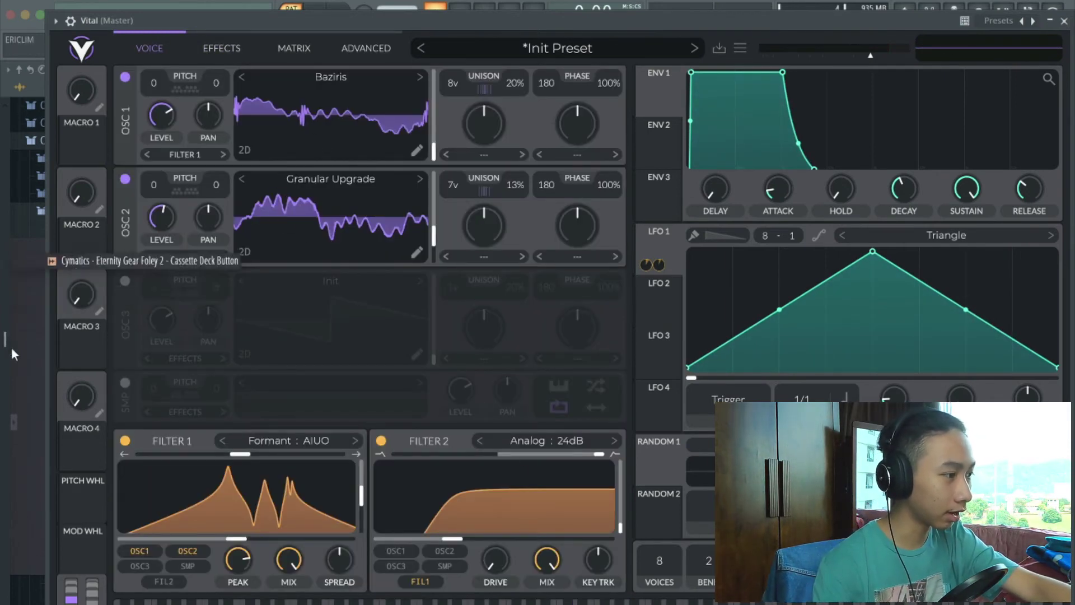
Switch on Chorus, raise its depth to about 60% and turn its mix down low
left_click(222, 49)
left_click_drag(243, 19, 212, 19)
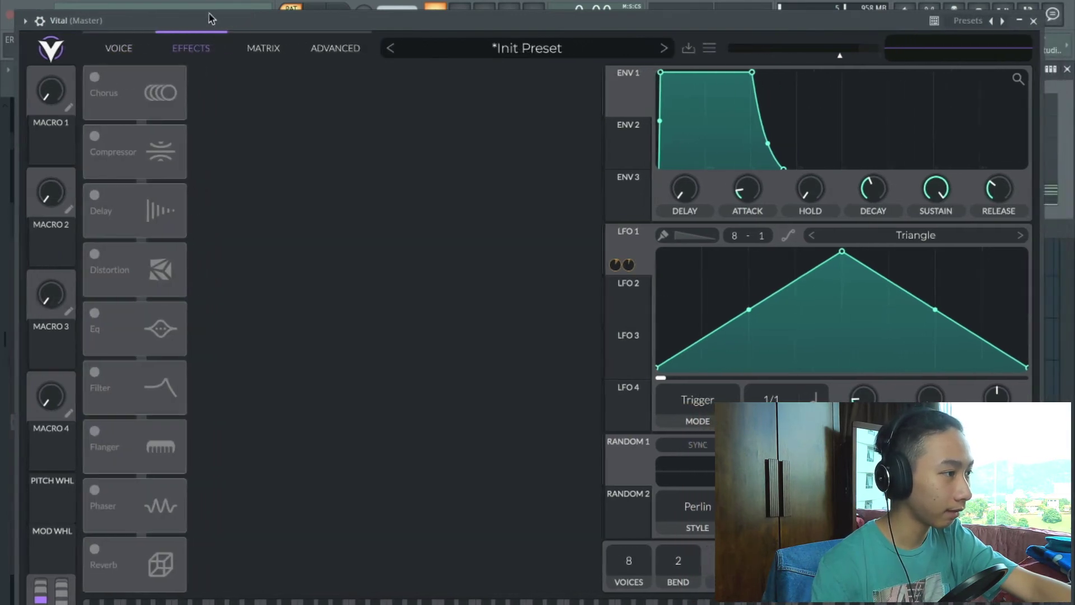
left_click(94, 77)
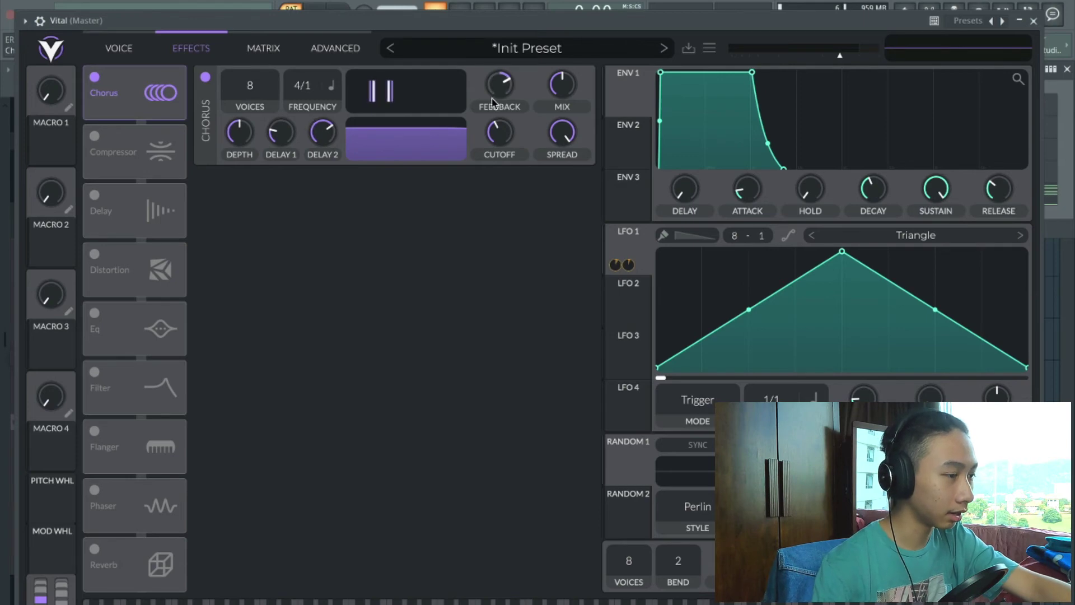
left_click_drag(552, 95, 551, 116)
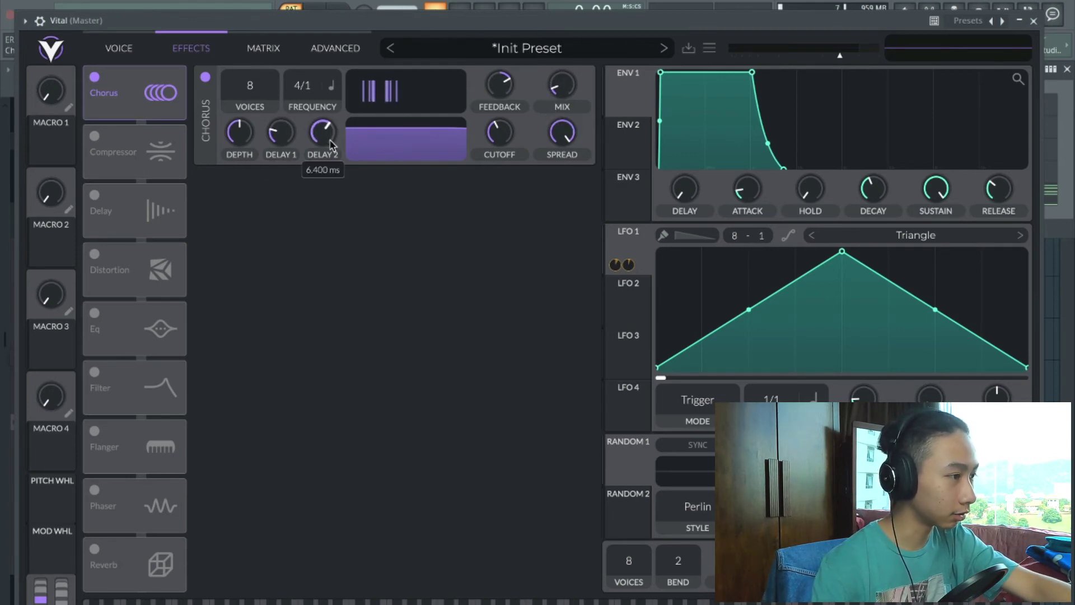
left_click_drag(244, 153, 244, 145)
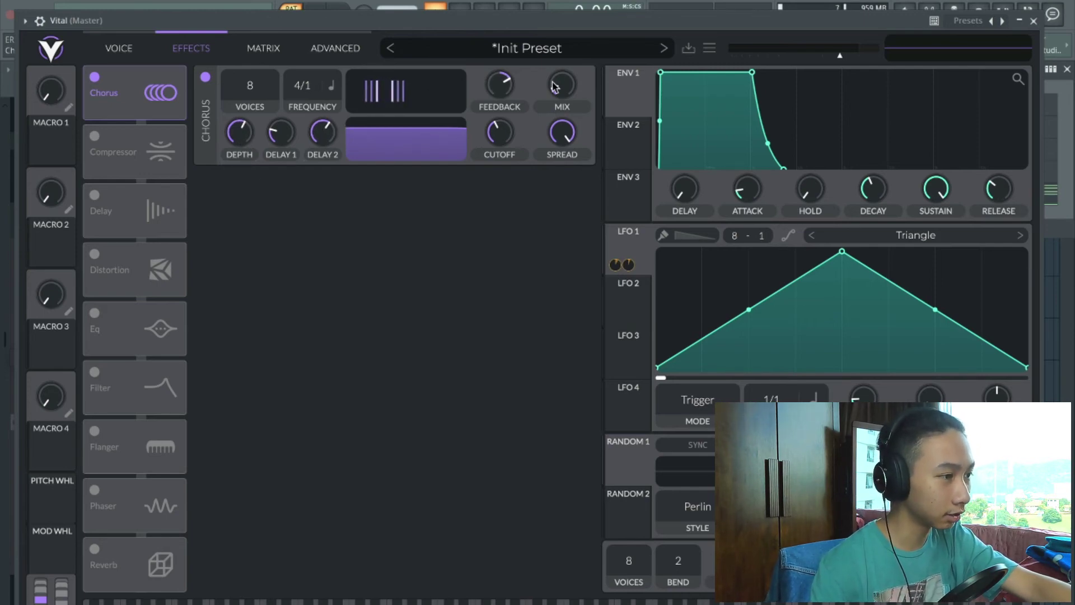
key("space")
mouse_move(555, 87)
left_mouse_down()
mouse_move(569, 34)
mouse_move(556, 92)
left_mouse_up()
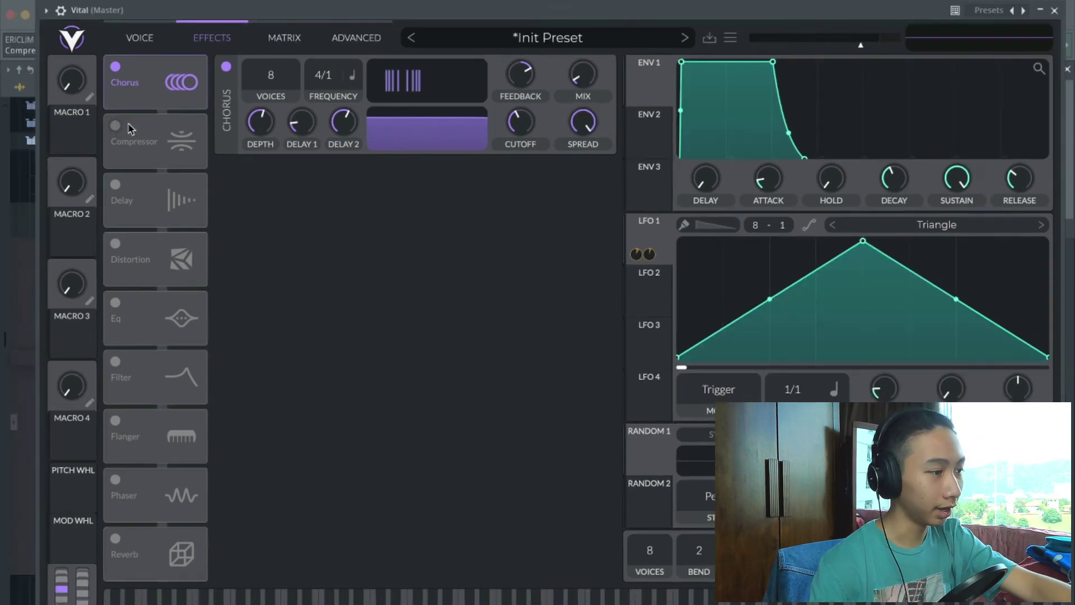
Switch on the multiband Compressor and turn its mix down to about 0.1 while auditioning
left_click(94, 136)
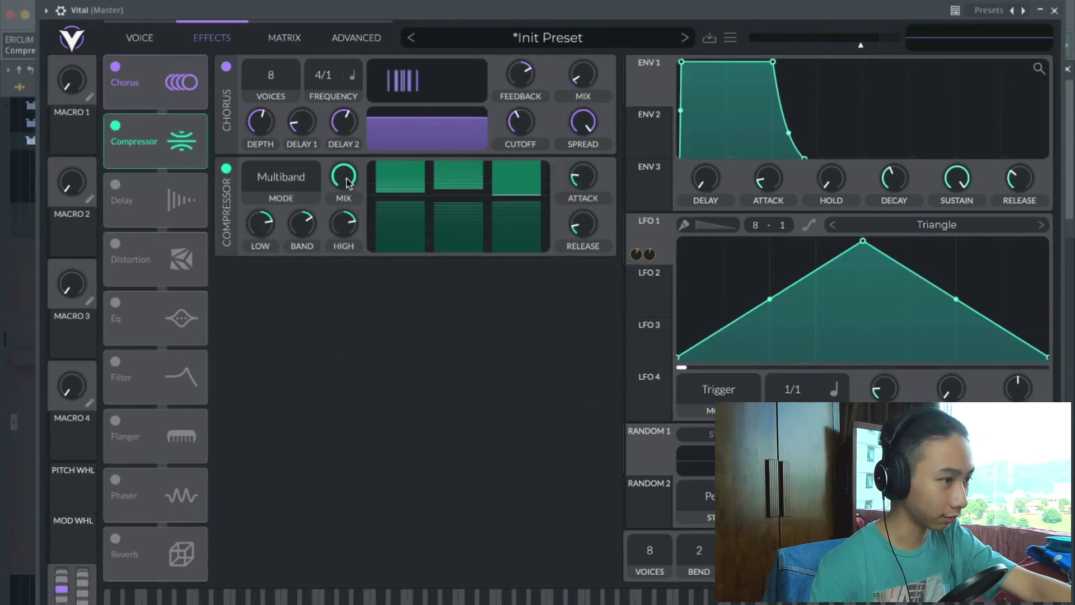
key("space")
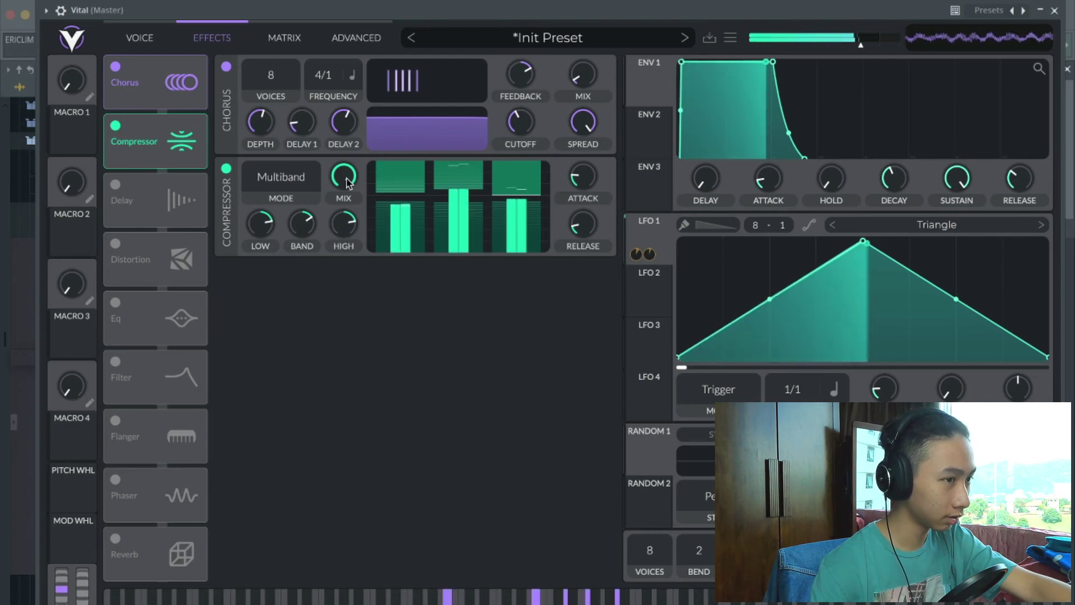
key("space")
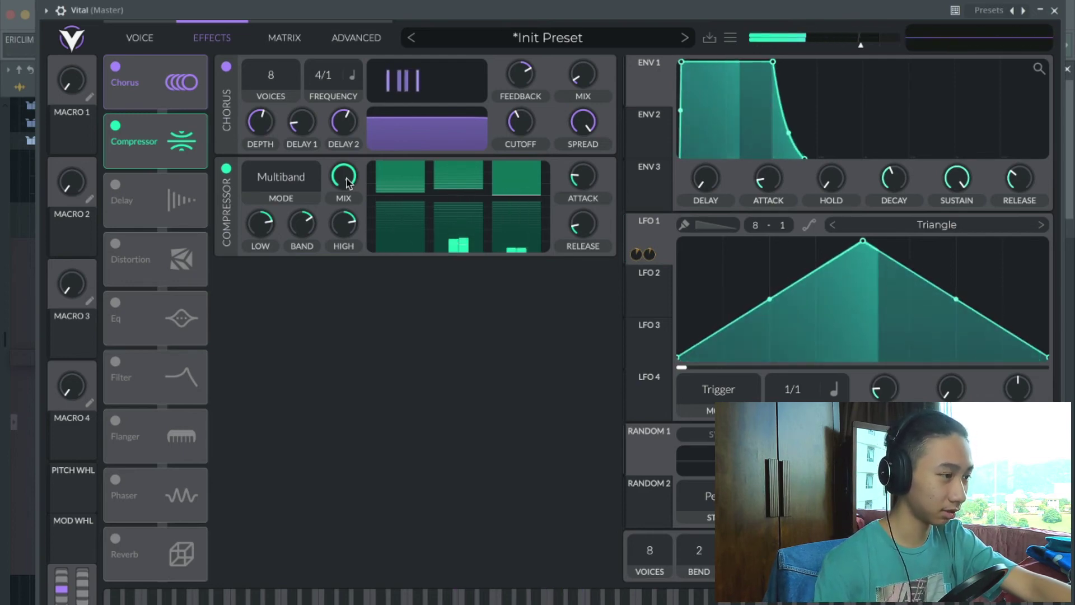
left_click_drag(347, 183, 338, 242)
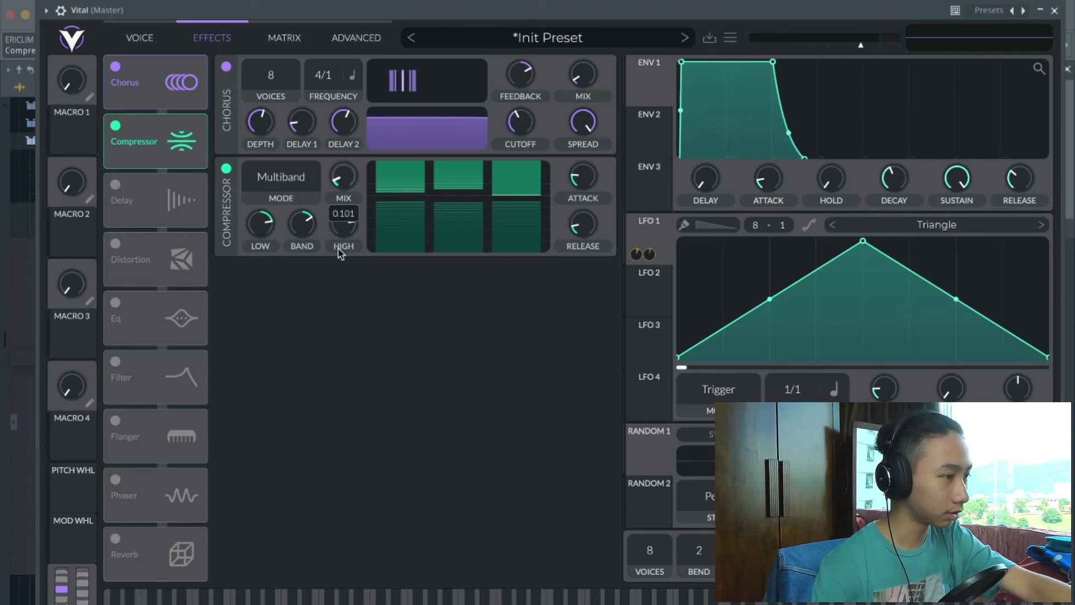
key("space")
left_click_drag(348, 180, 347, 180)
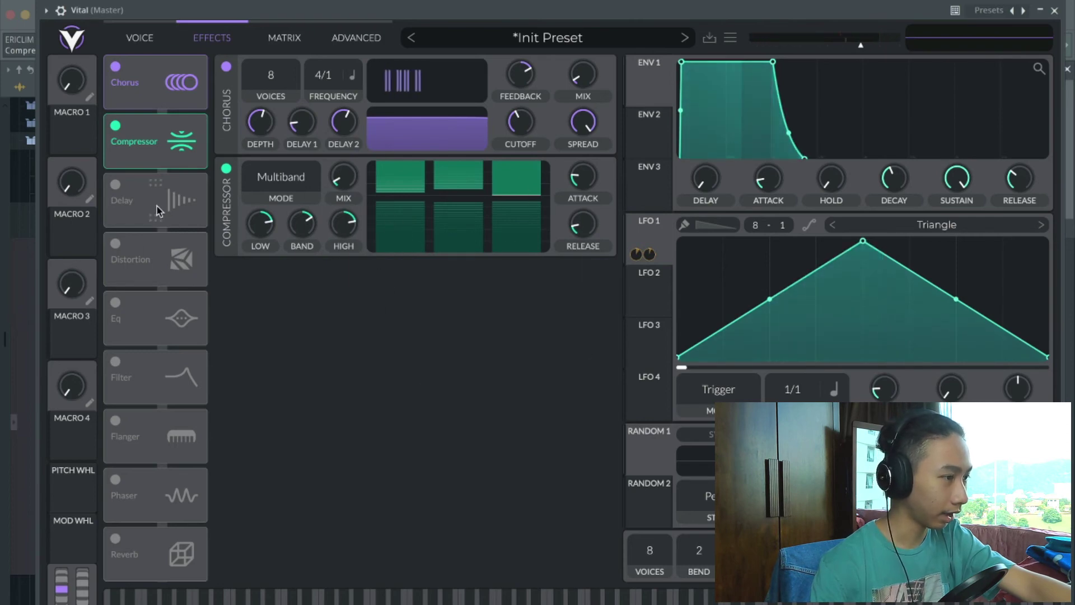
Turn on Reverb, raise pre-delay slightly, and set time to about 1.76 s and mix to about 36%
left_click(115, 538)
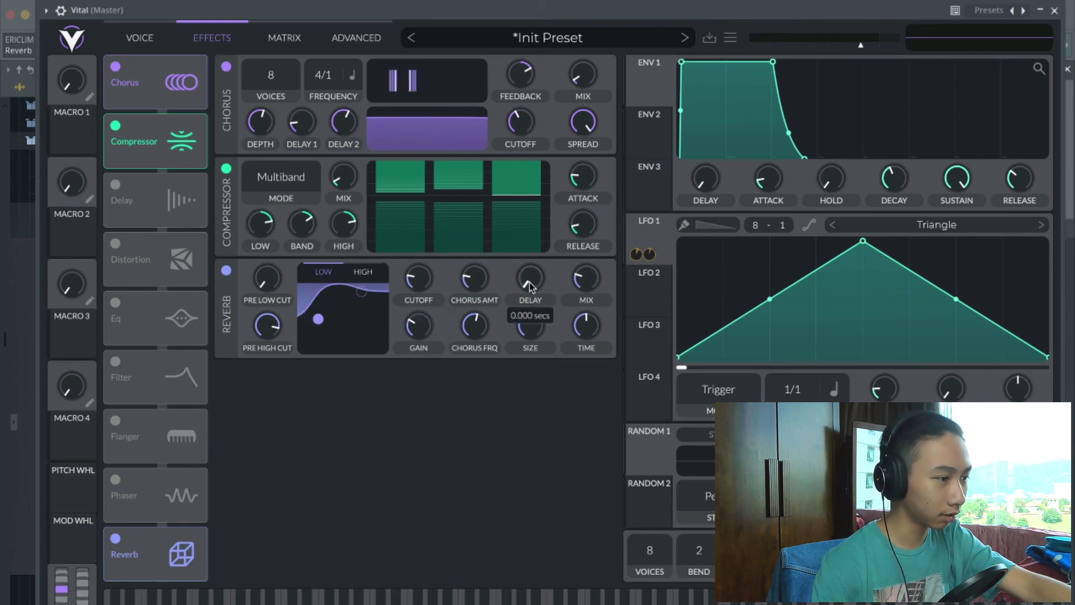
left_click_drag(531, 284, 532, 281)
left_click_drag(593, 331, 593, 328)
scroll(593, 327, "up", 2)
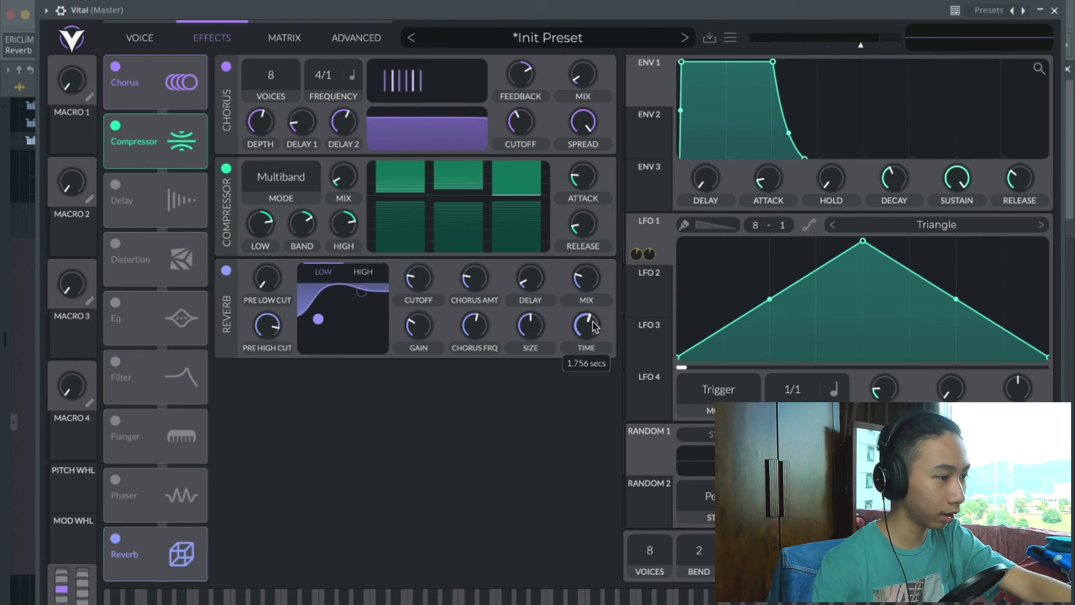
mouse_move(587, 287)
scroll(586, 283, "up", 2)
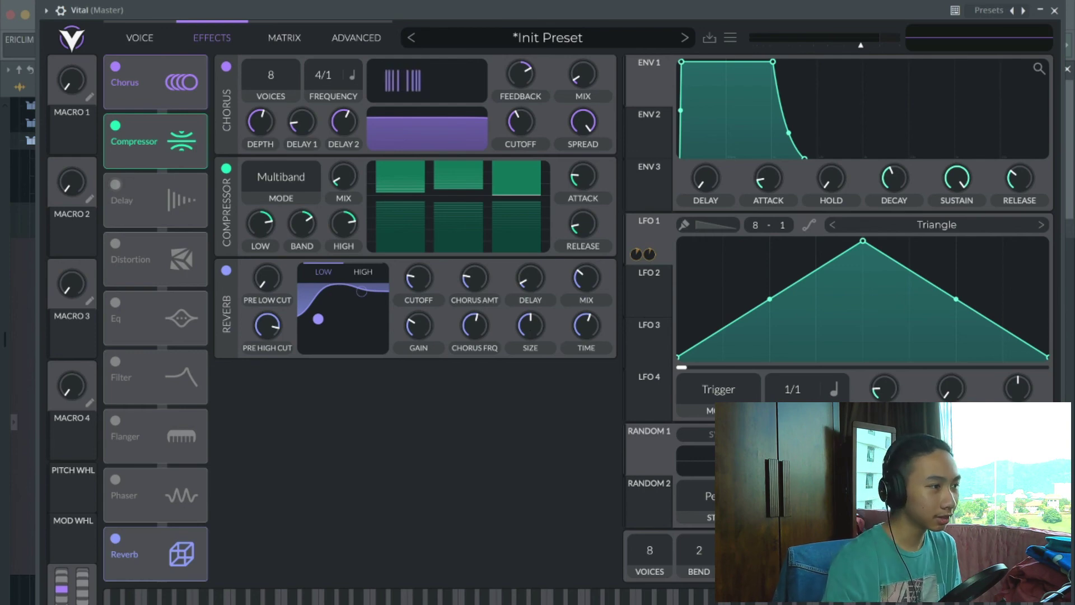
mouse_move(275, 11)
left_mouse_down()
mouse_move(312, 151)
mouse_move(265, 141)
mouse_move(258, 12)
left_mouse_up()
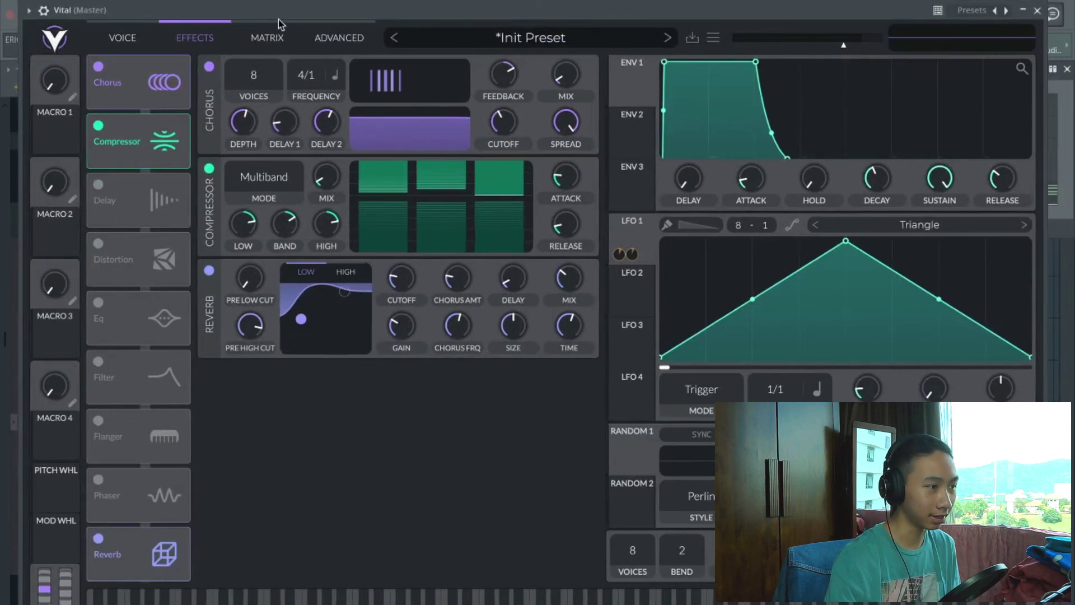